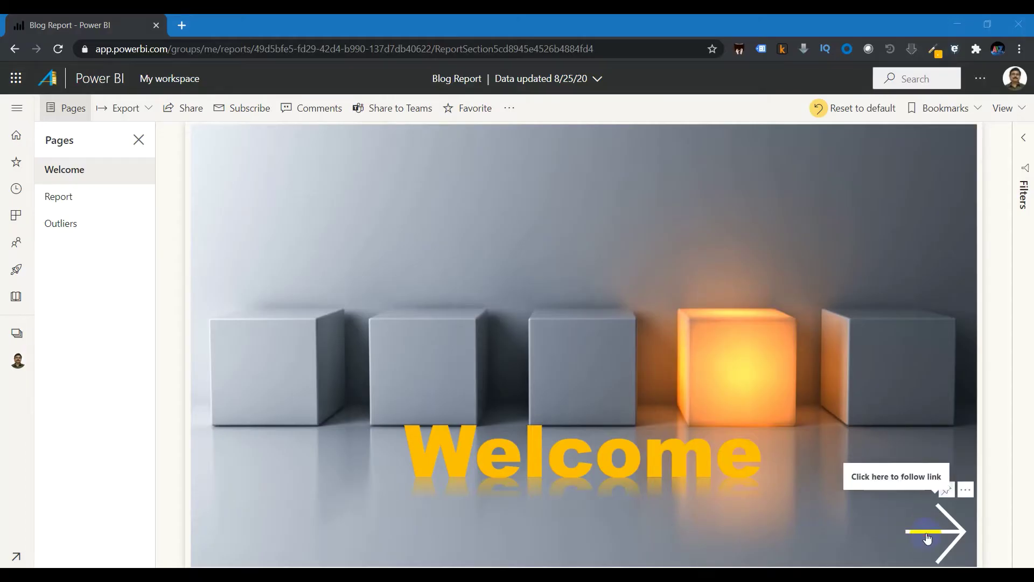
# Follow the Welcome page's arrow link to the Report page dashboard
pyautogui.click(926, 537)
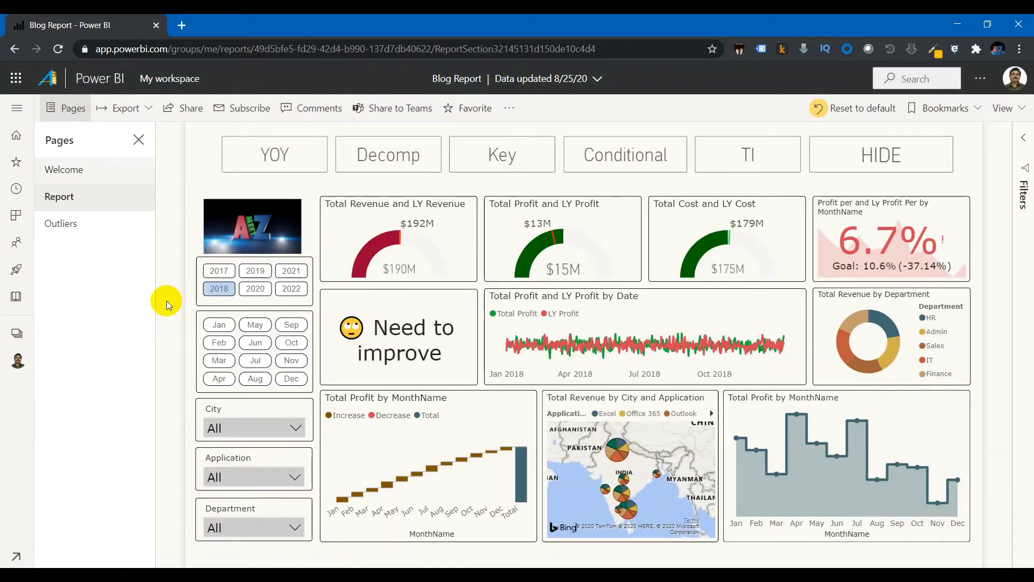
# Try the 2019 and 2017 year filters, then set the dashboard back to 2018
pyautogui.click(243, 276)
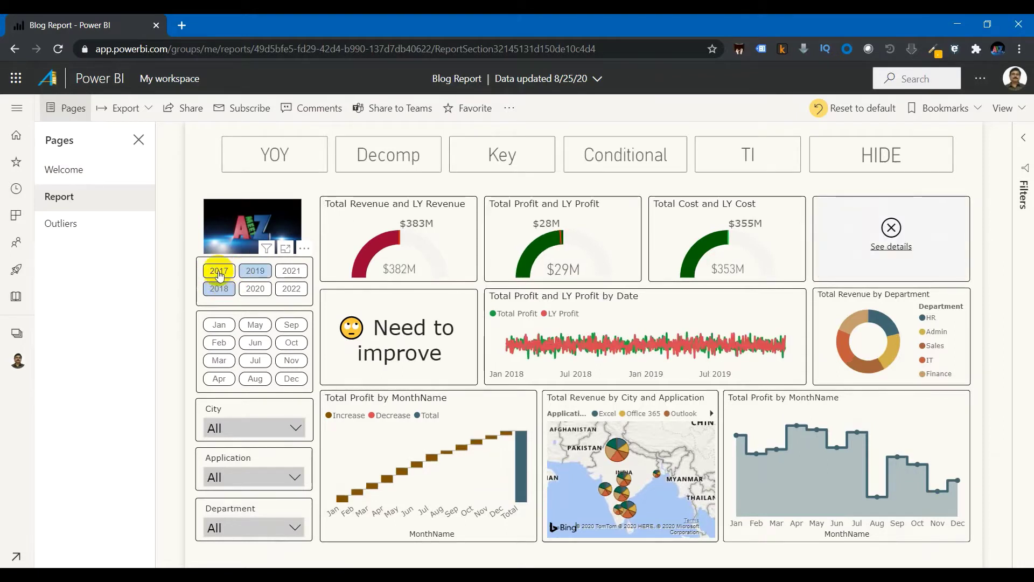
pyautogui.click(223, 296)
pyautogui.click(217, 272)
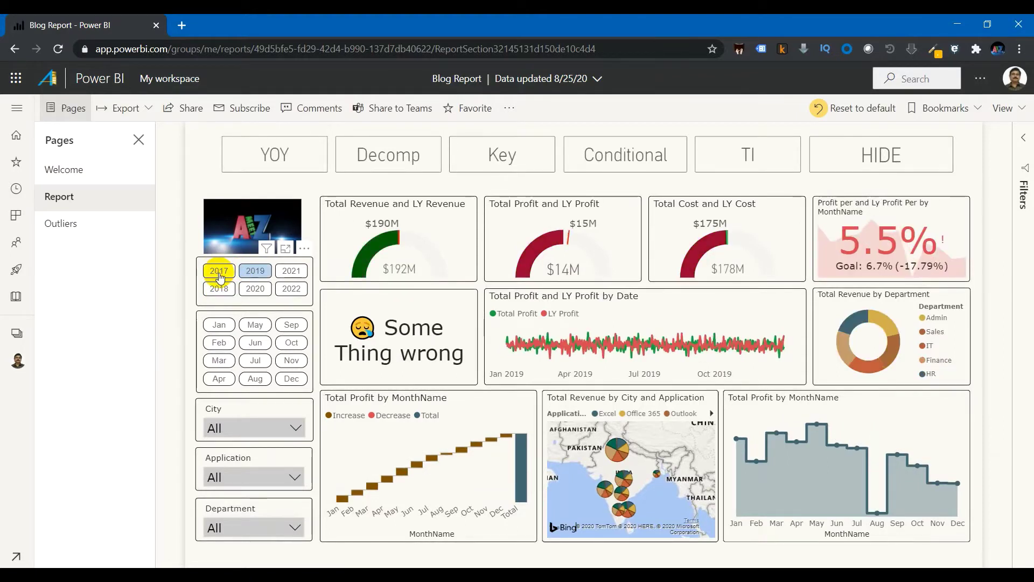
pyautogui.click(248, 274)
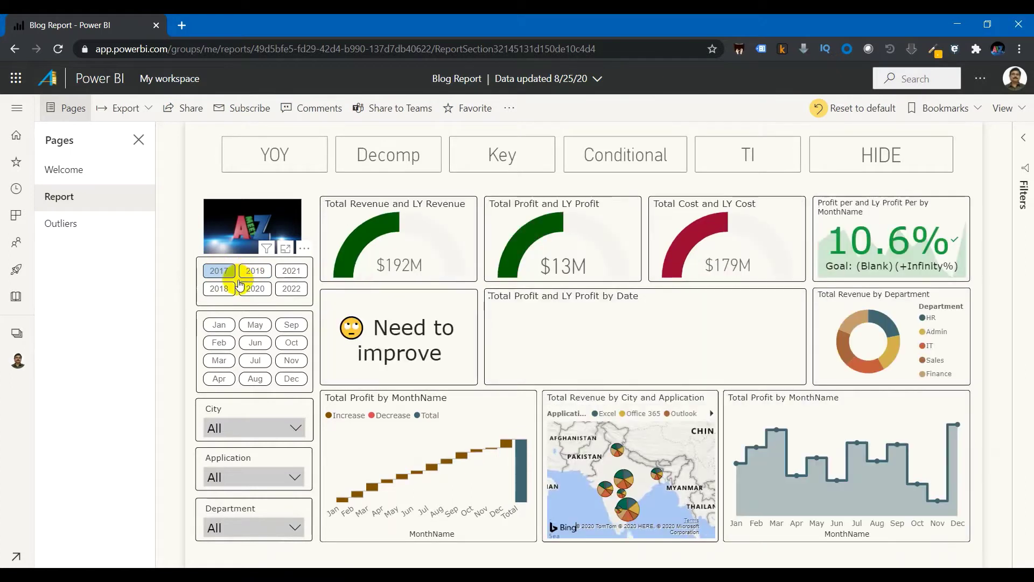
pyautogui.click(231, 288)
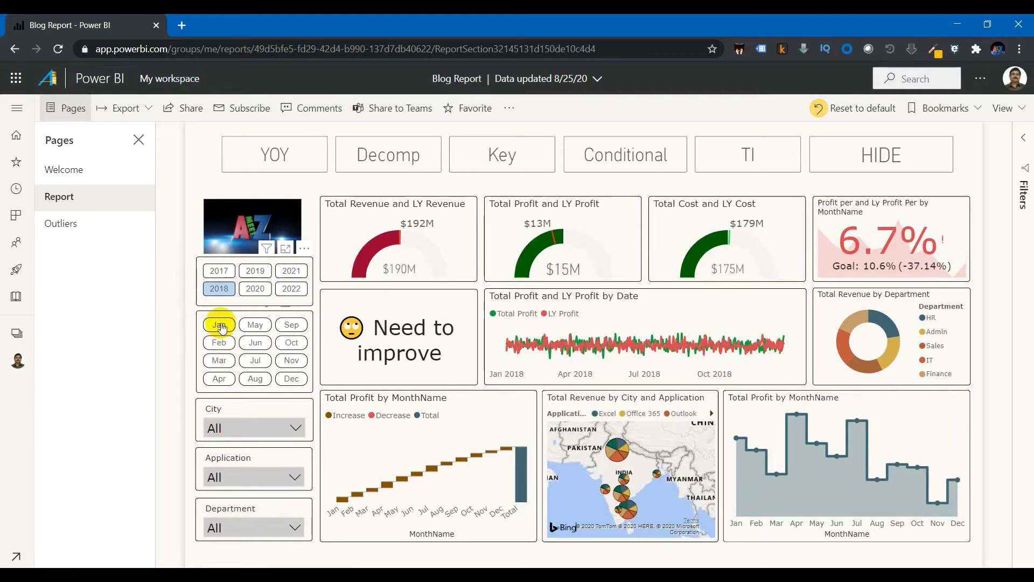
# Filter the 2018 dashboard by January, then May, then September
pyautogui.click(220, 324)
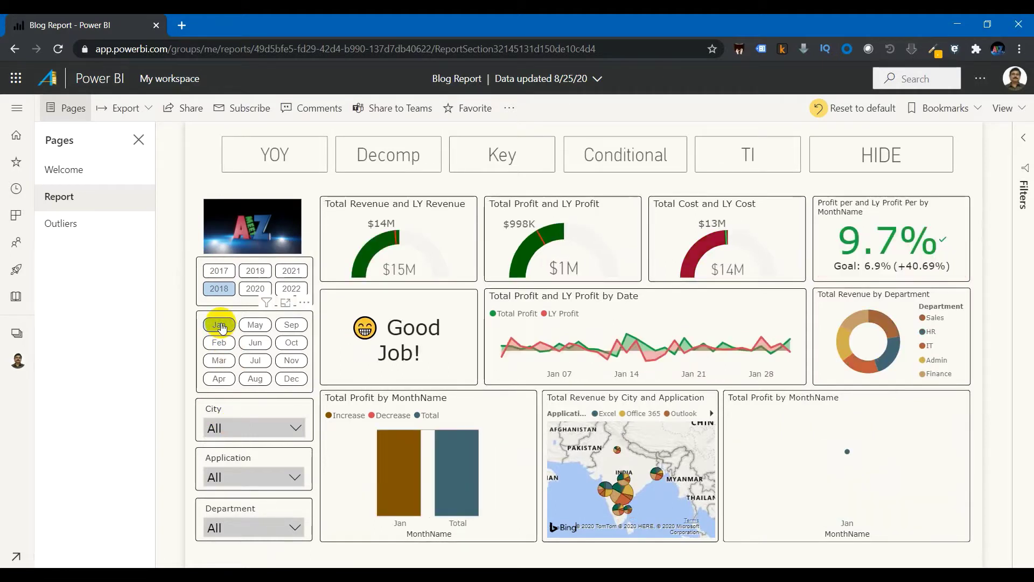
pyautogui.click(215, 325)
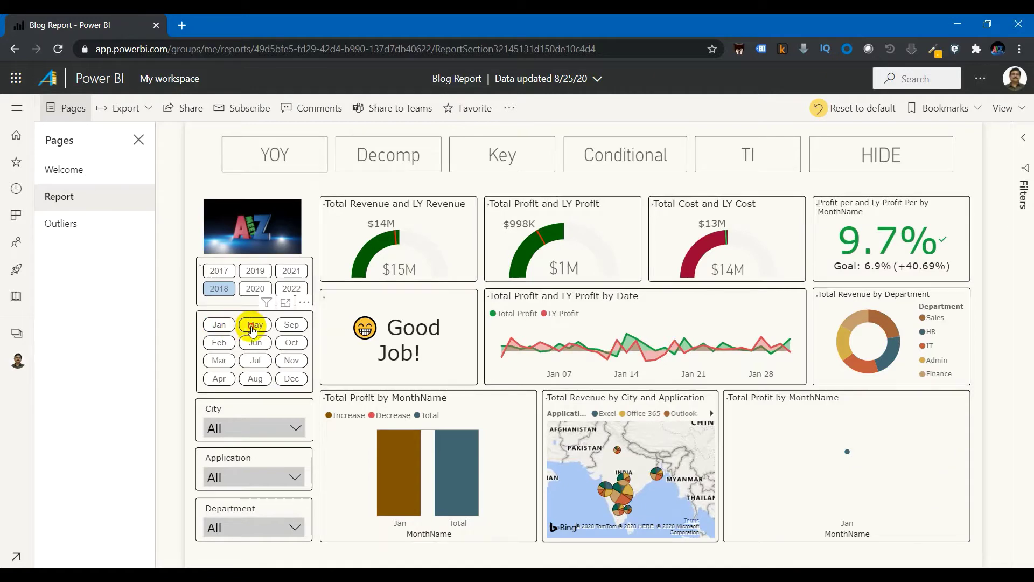
pyautogui.click(254, 326)
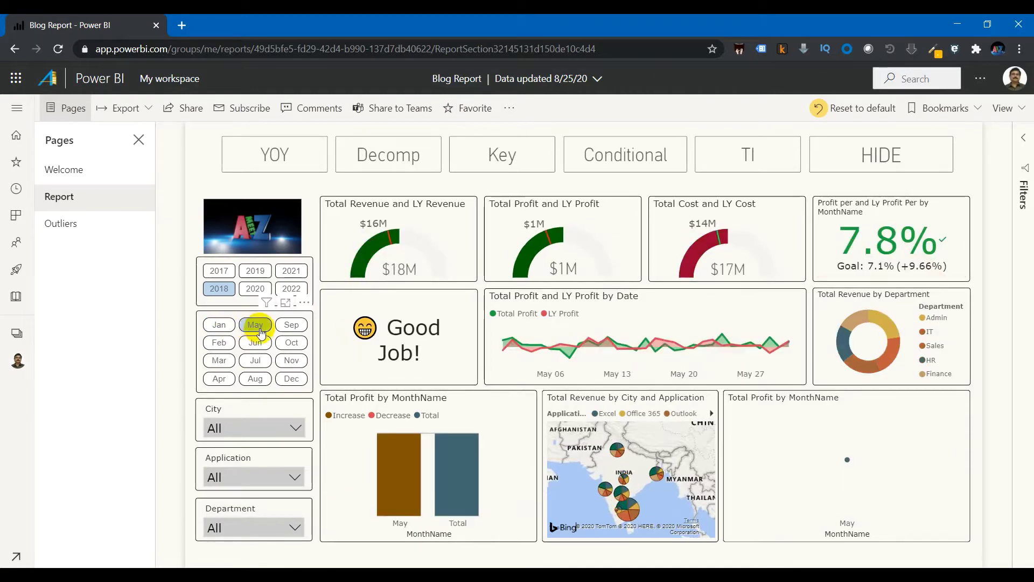
pyautogui.click(290, 325)
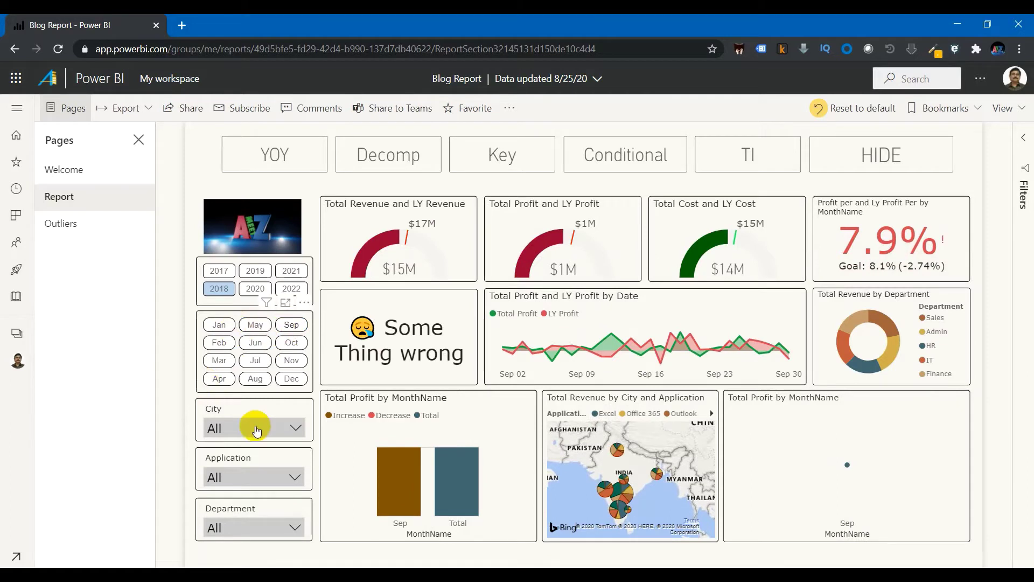
# Step the City slicer through Bengaluru, Chennai, Hyderabad, Kolkata, Nagpur and New Delhi to Pune
pyautogui.click(255, 429)
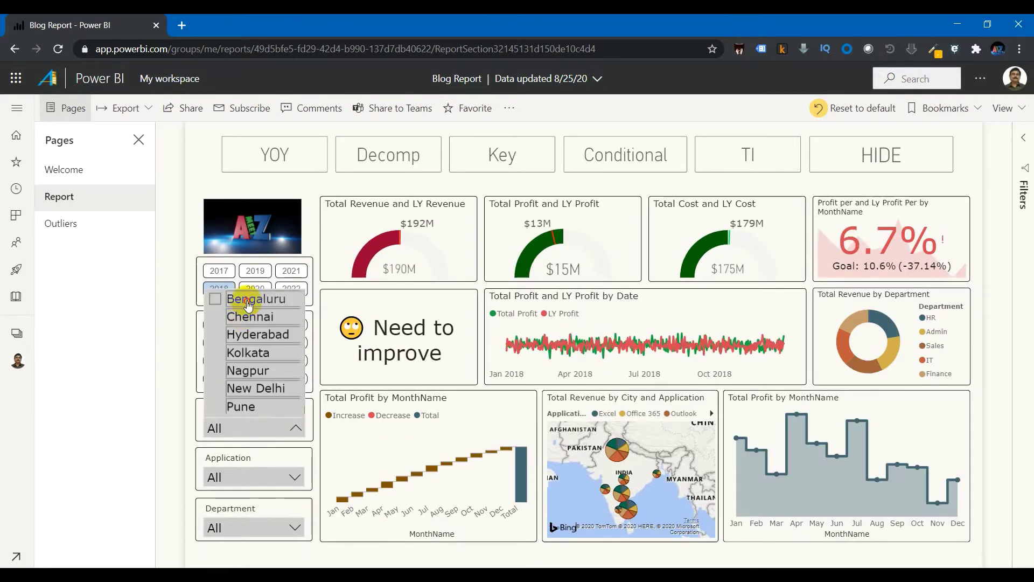
pyautogui.click(248, 302)
pyautogui.click(251, 319)
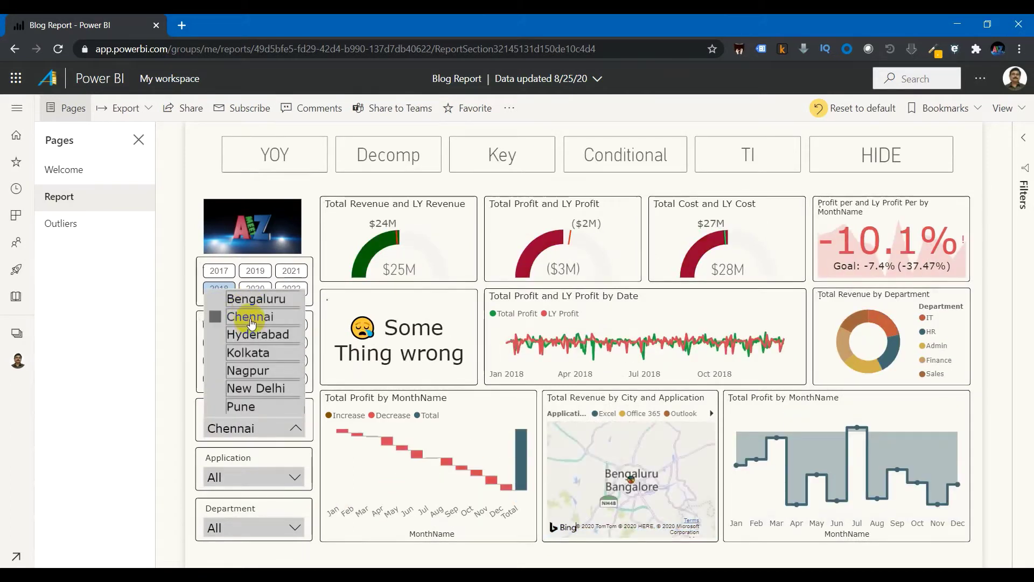
pyautogui.click(252, 336)
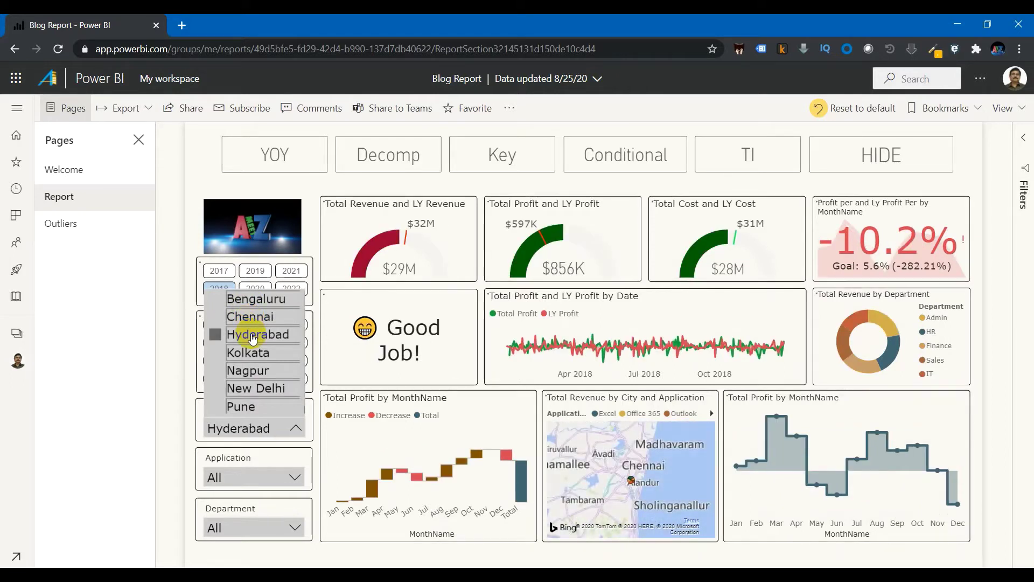
pyautogui.click(253, 354)
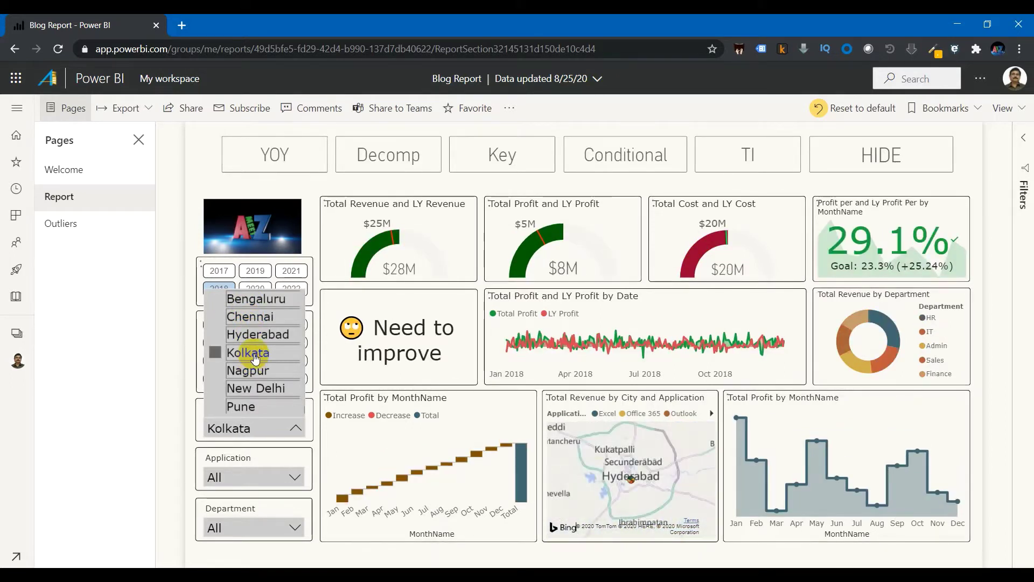
pyautogui.click(254, 372)
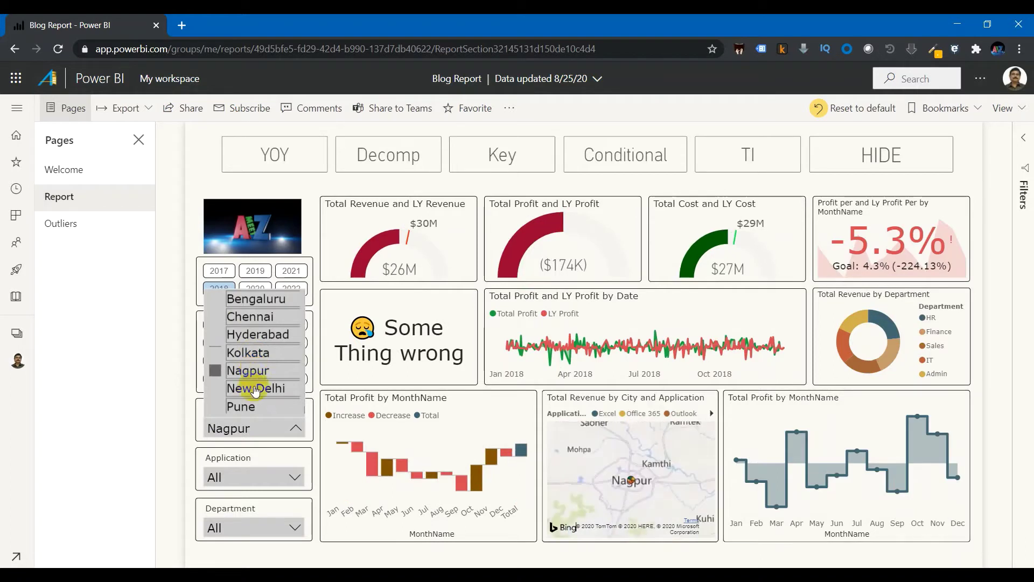
pyautogui.click(256, 389)
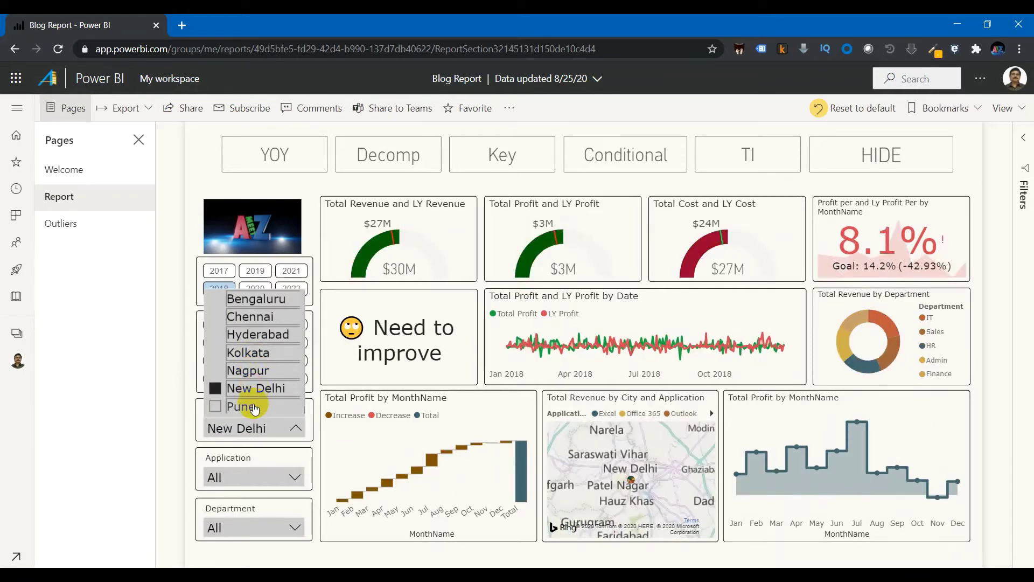
pyautogui.click(255, 408)
# Step the Application slicer through Excel, Office 365, Outlook, PowerApps, PowerBI and VBA to Word
pyautogui.click(248, 478)
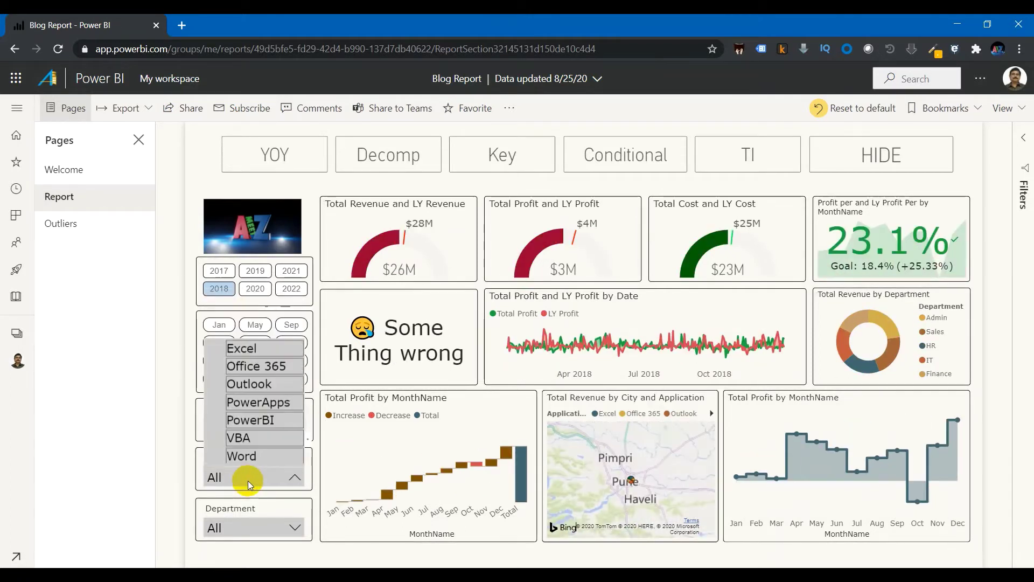
pyautogui.click(246, 355)
pyautogui.click(248, 366)
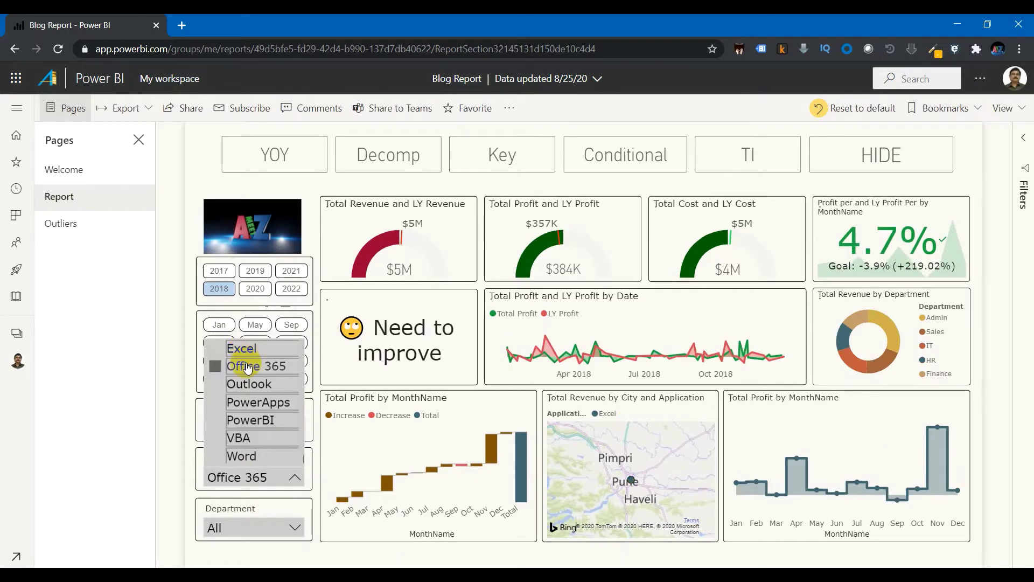
pyautogui.click(247, 385)
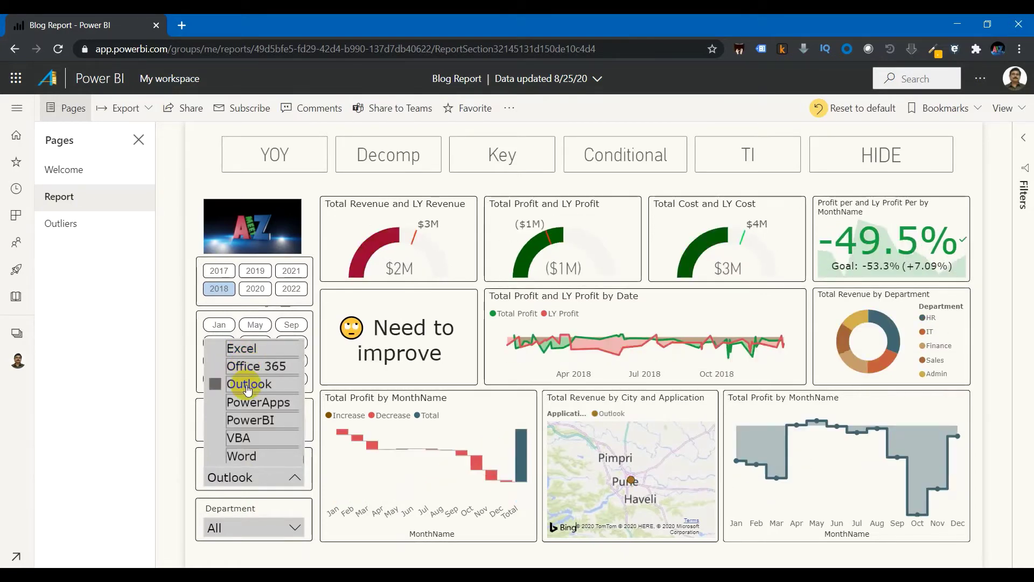
pyautogui.click(252, 402)
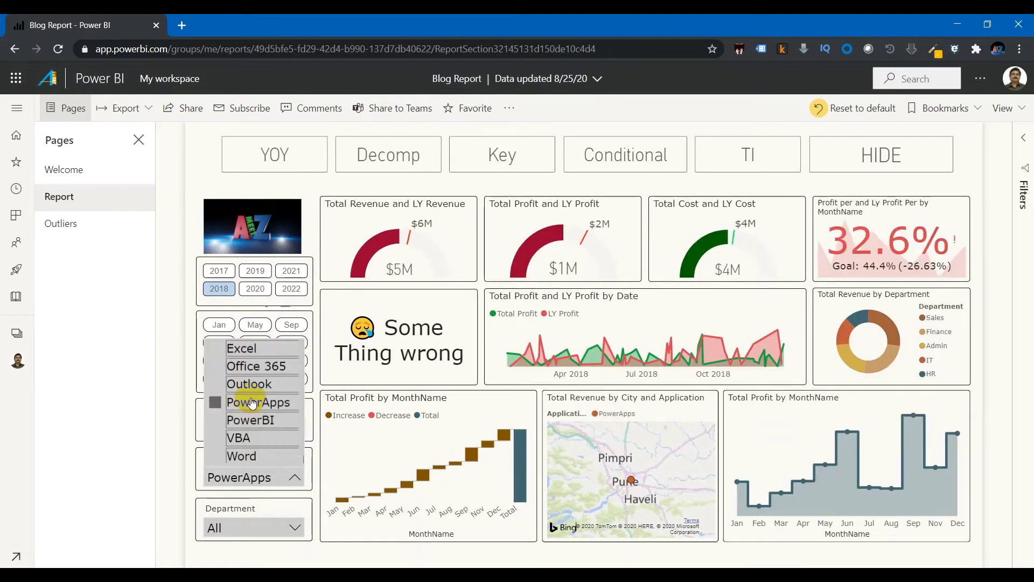
pyautogui.click(265, 418)
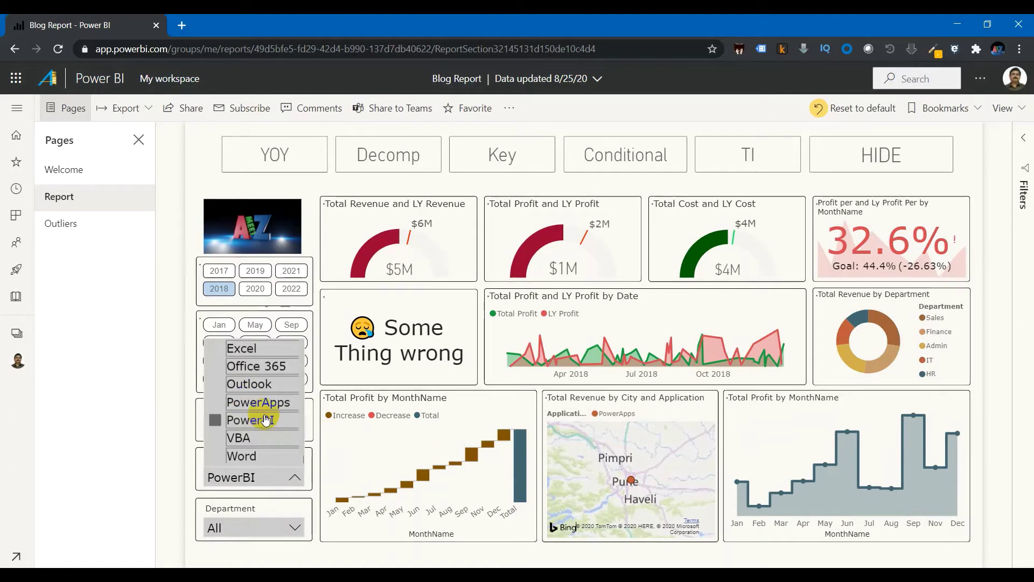
pyautogui.click(257, 441)
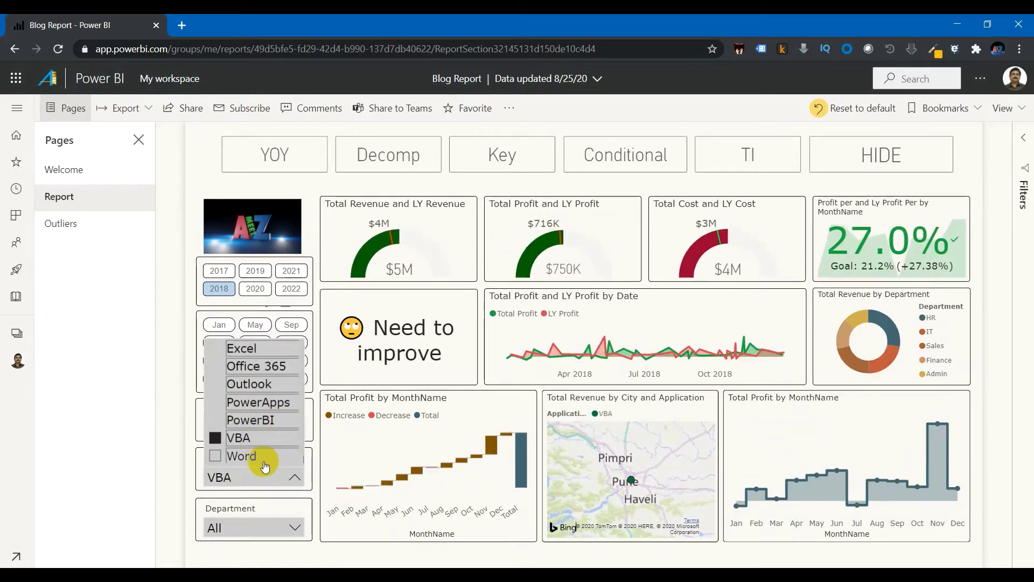
pyautogui.click(263, 457)
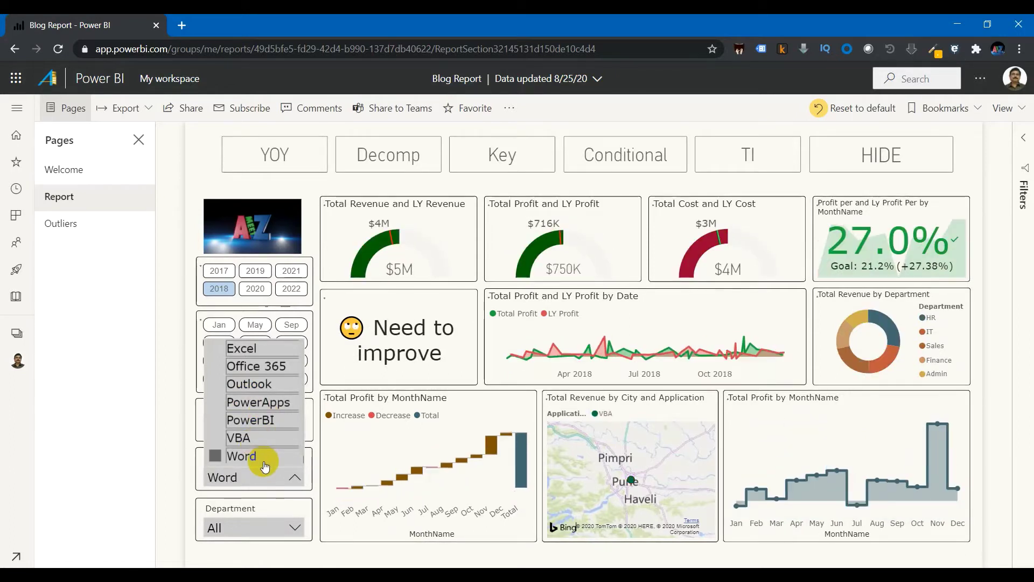
# Cycle the Department slicer through Sales, IT, HR, Finance and Admin, then open the Decomp bookmark
pyautogui.click(252, 524)
pyautogui.click(250, 528)
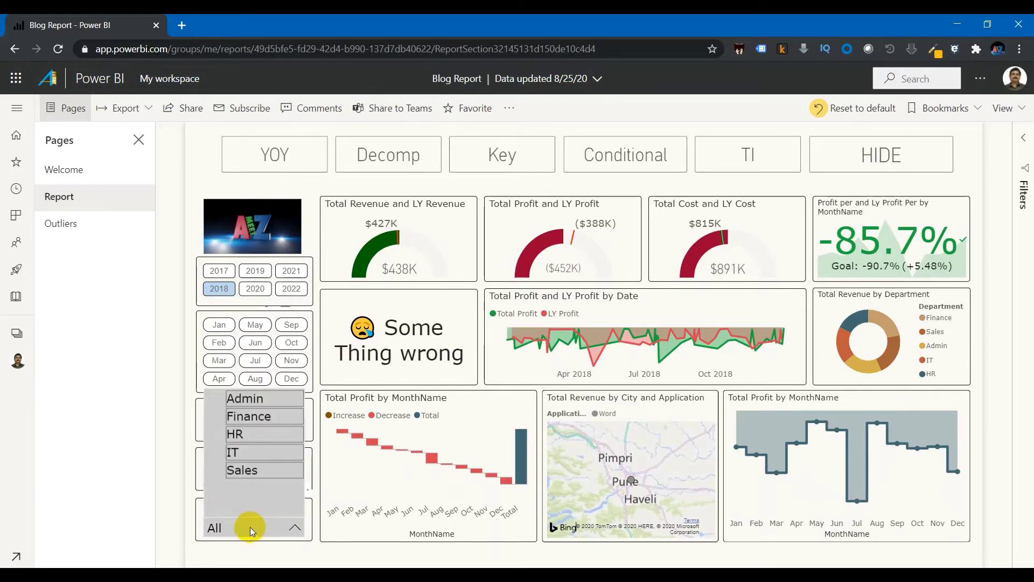
pyautogui.click(252, 476)
pyautogui.click(255, 455)
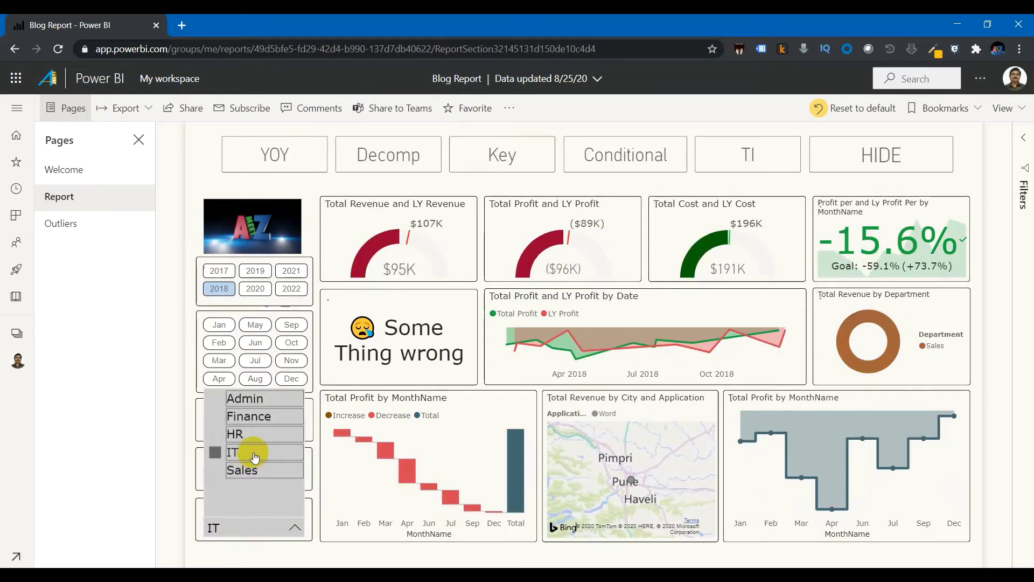
pyautogui.click(264, 434)
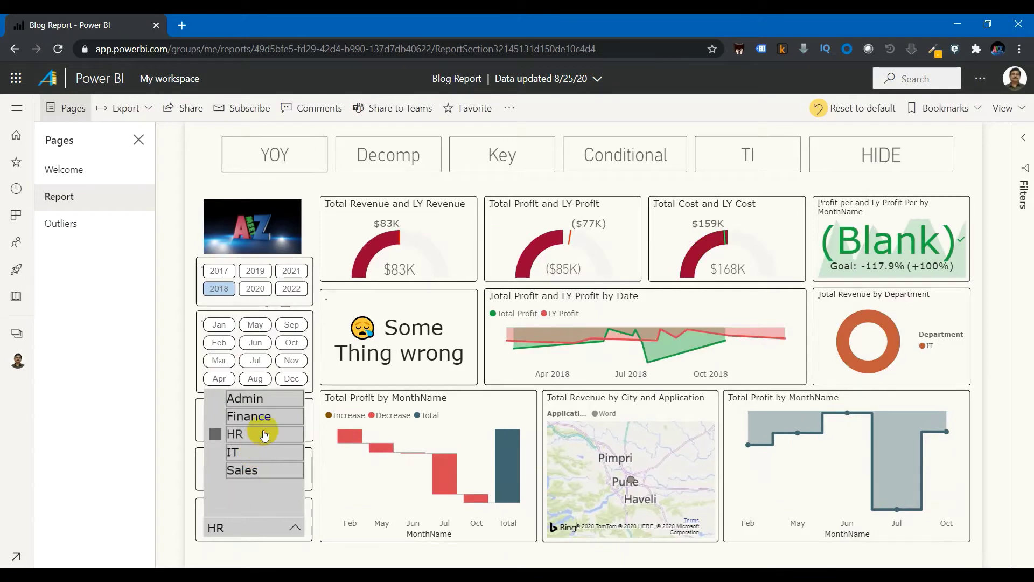
pyautogui.click(265, 415)
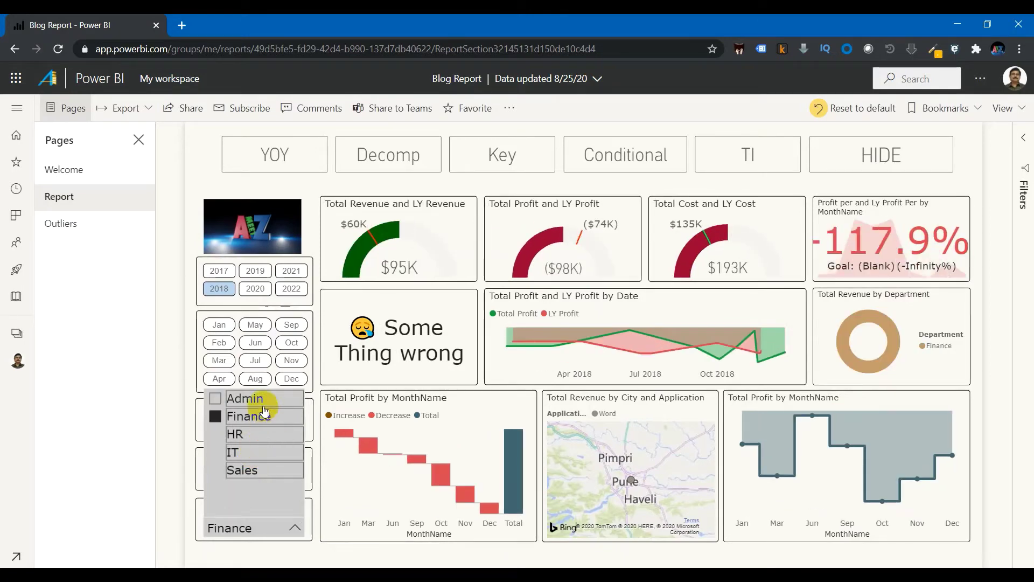
pyautogui.click(263, 403)
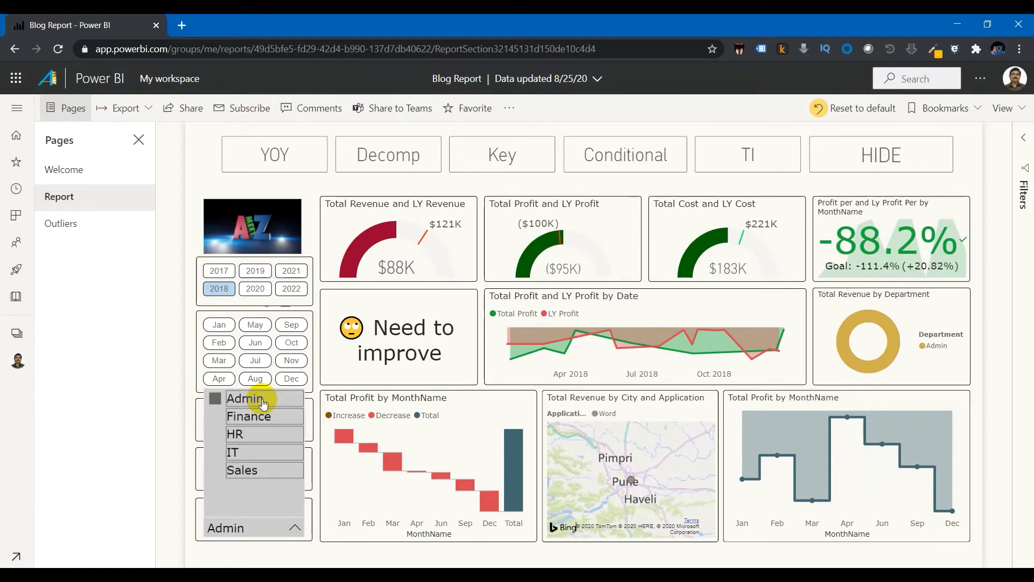
pyautogui.click(404, 161)
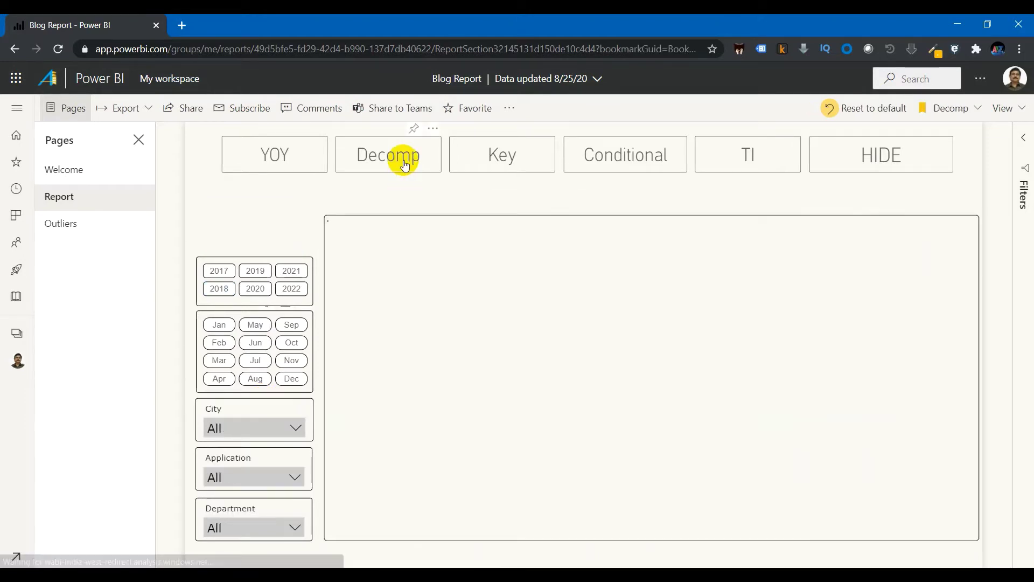
pyautogui.moveTo(254, 280)
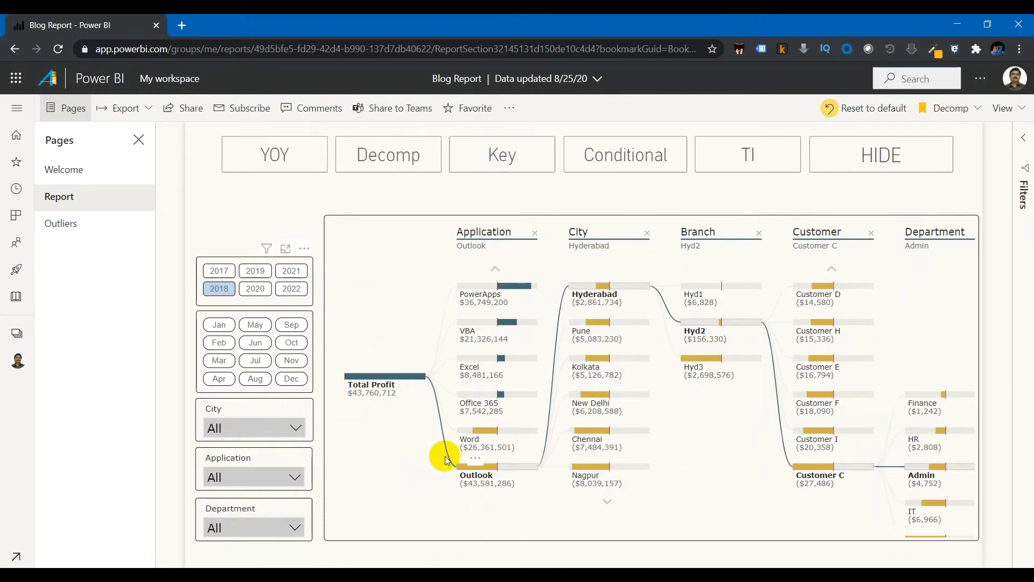
# Toggle 2019 on and off, then filter the decomposition tree to 2018
pyautogui.click(255, 271)
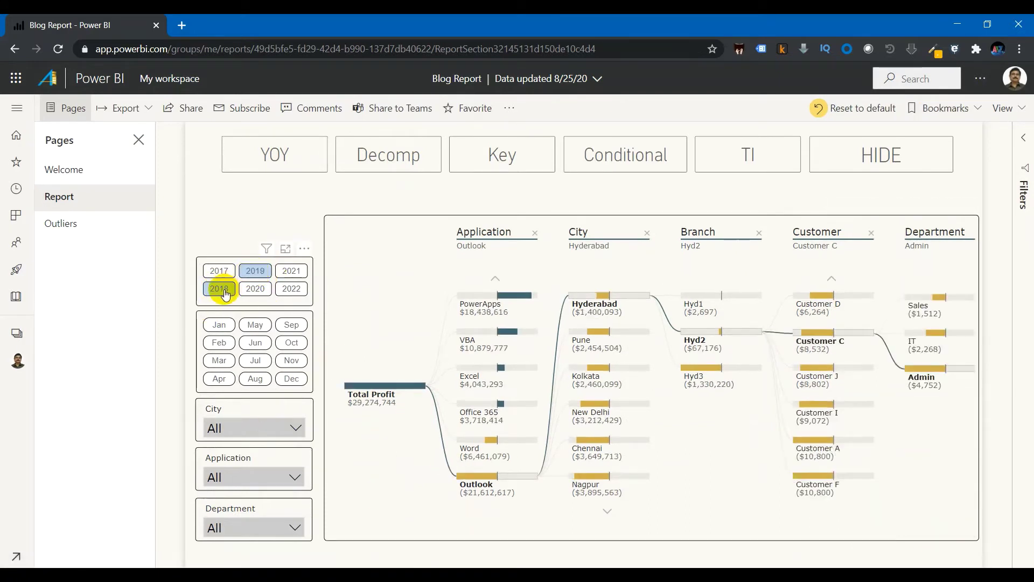
pyautogui.click(255, 271)
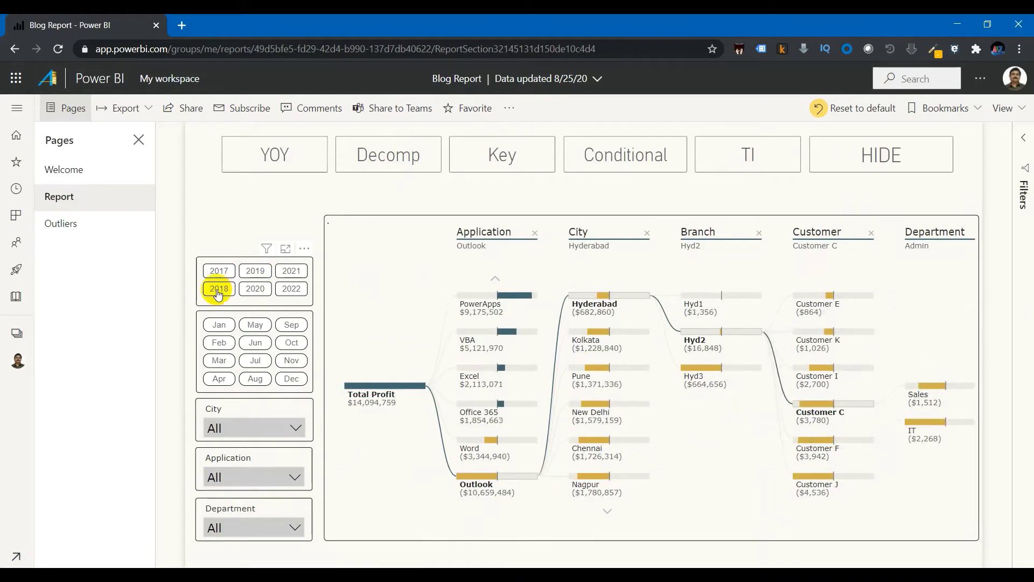
pyautogui.click(217, 291)
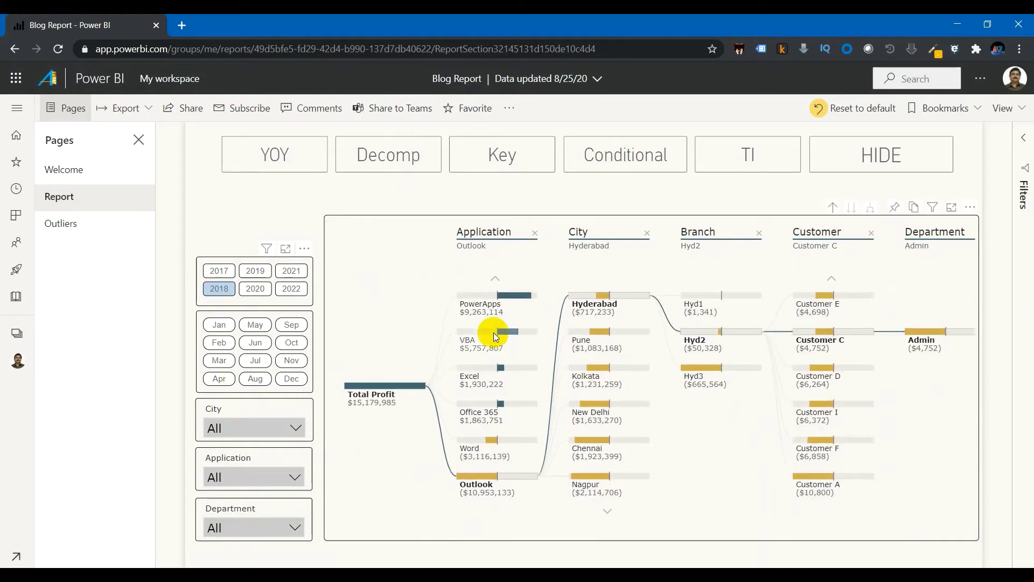
# Expand the PowerApps, VBA, Excel, Office 365 and Word application nodes
pyautogui.click(508, 301)
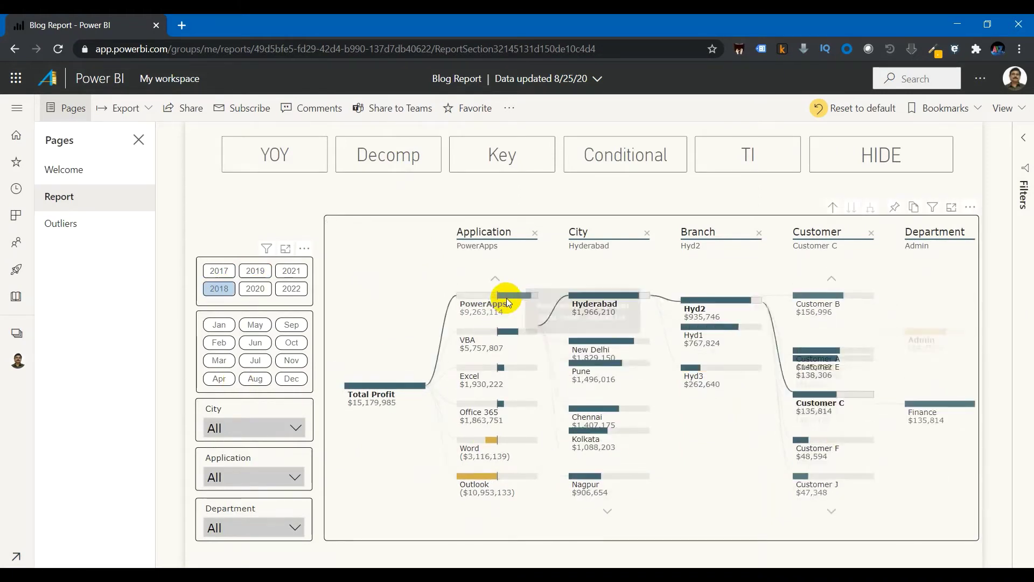
pyautogui.click(507, 331)
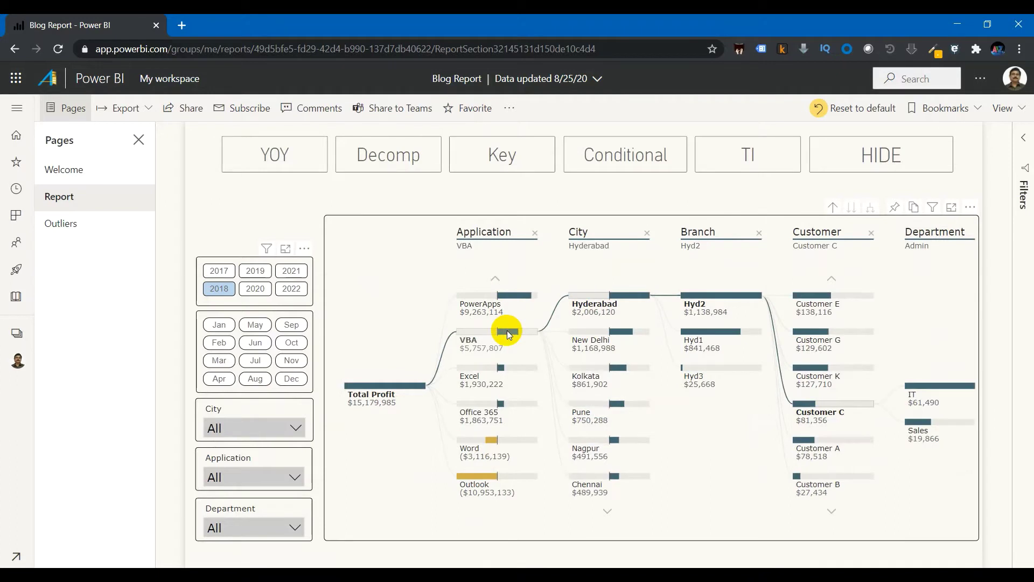
pyautogui.click(501, 379)
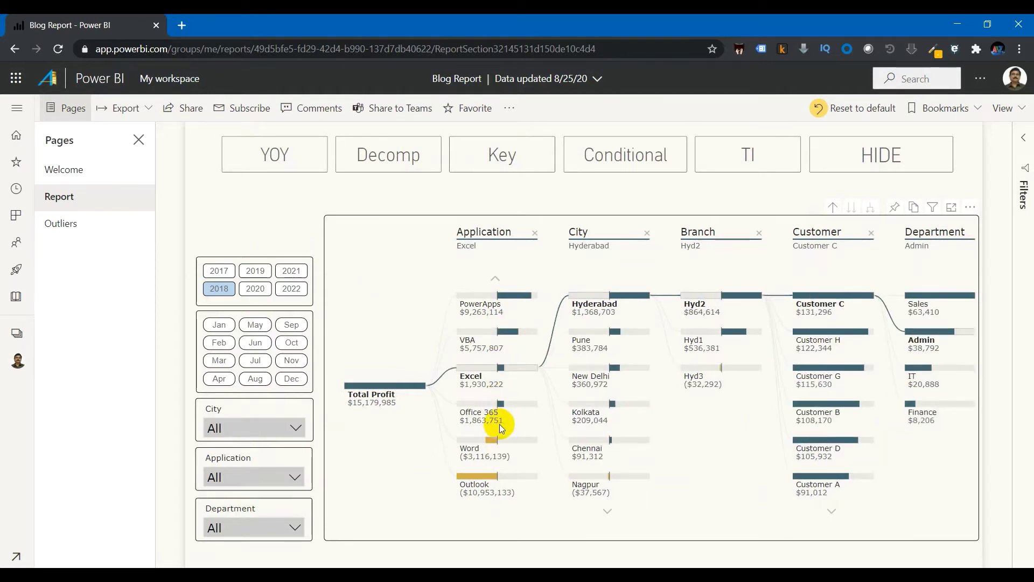
pyautogui.click(506, 405)
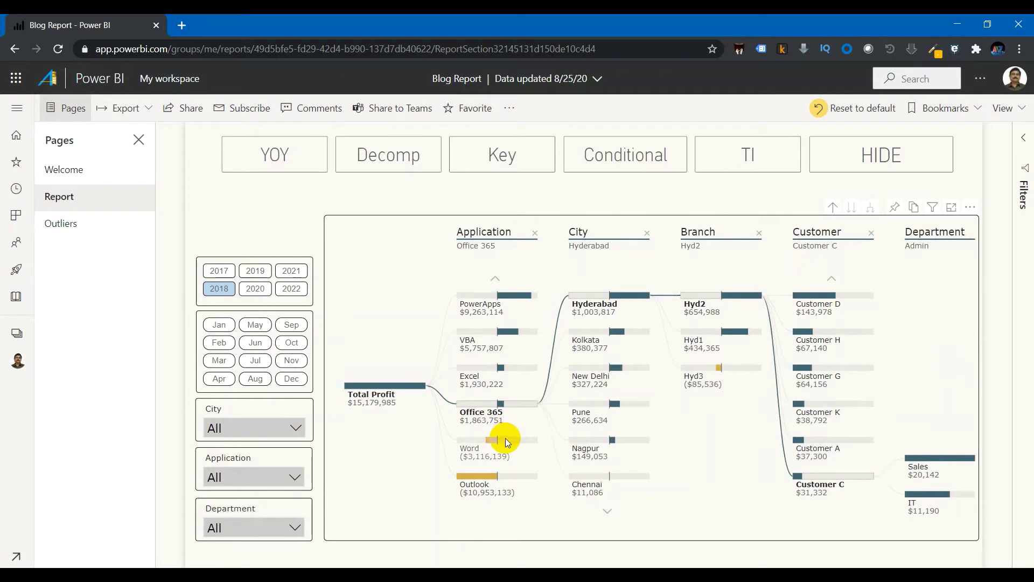
pyautogui.click(505, 438)
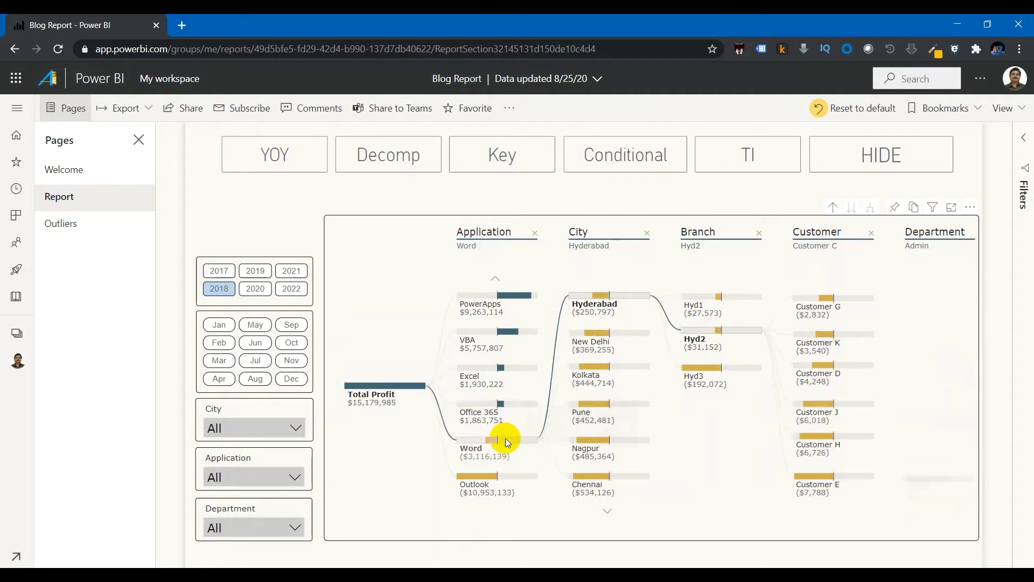
# Filter City to New Delhi and show its tree node as a table
pyautogui.click(276, 429)
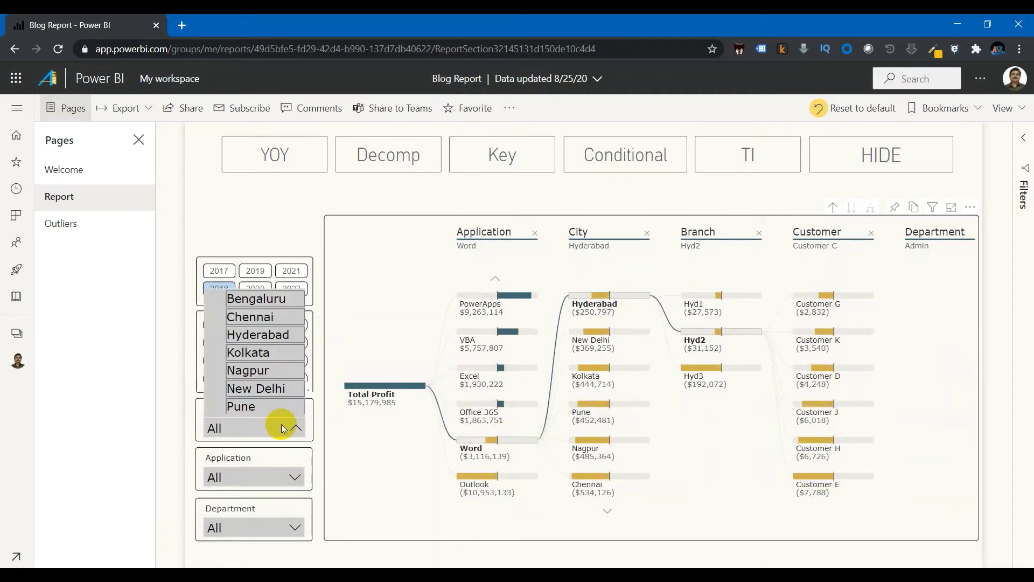
pyautogui.click(265, 395)
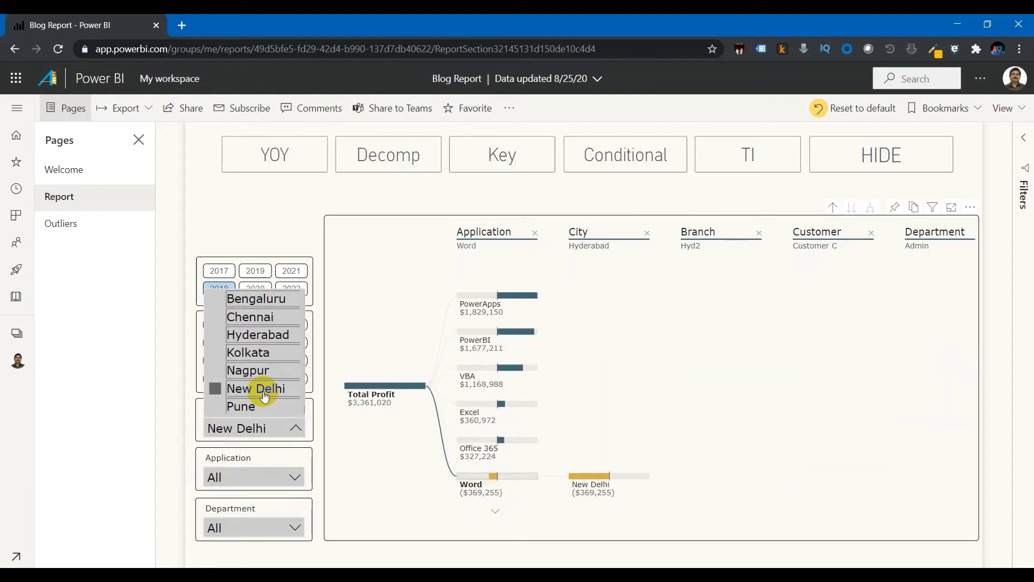
pyautogui.rightClick(601, 475)
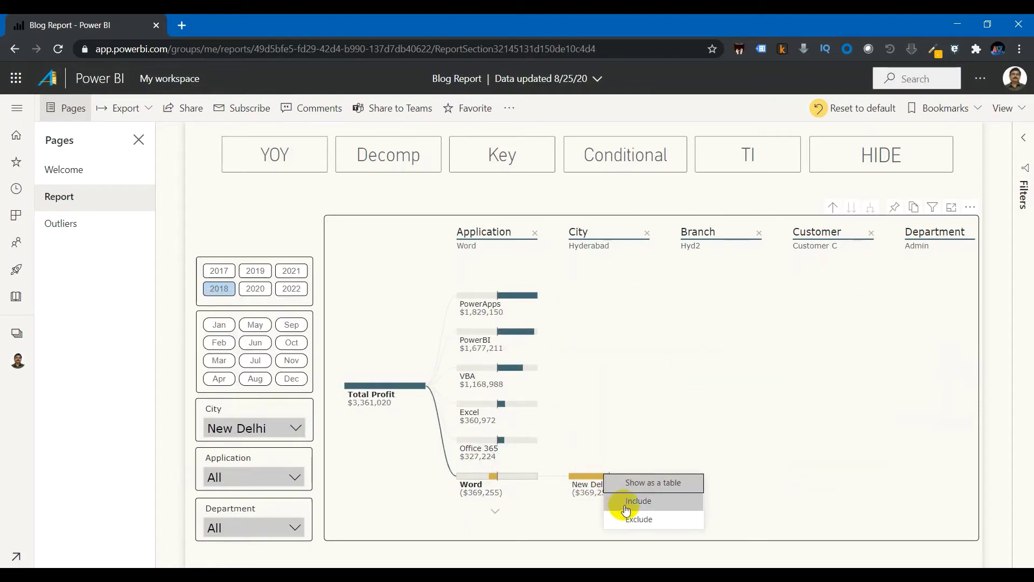
pyautogui.click(754, 479)
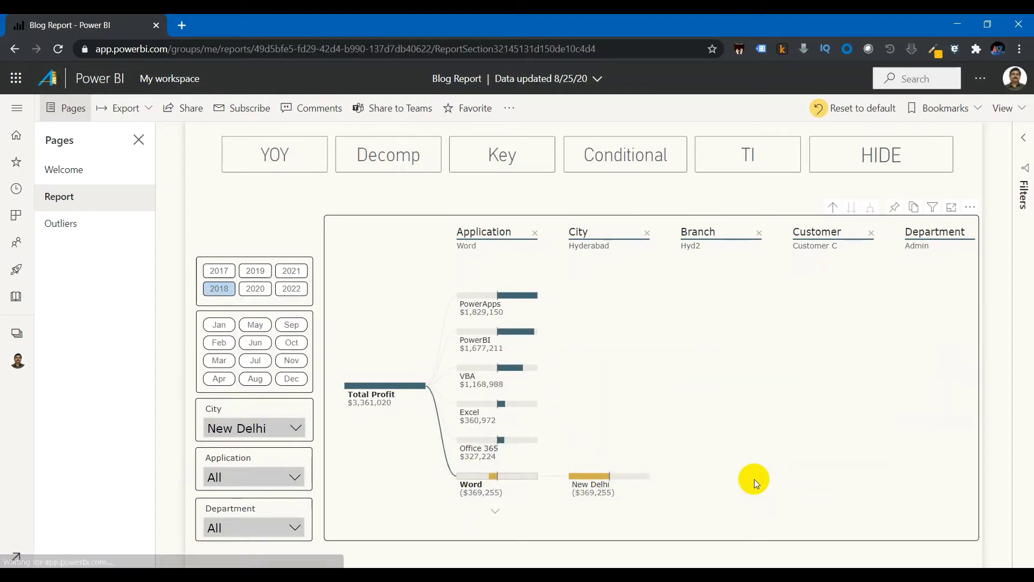
pyautogui.rightClick(601, 488)
pyautogui.click(660, 489)
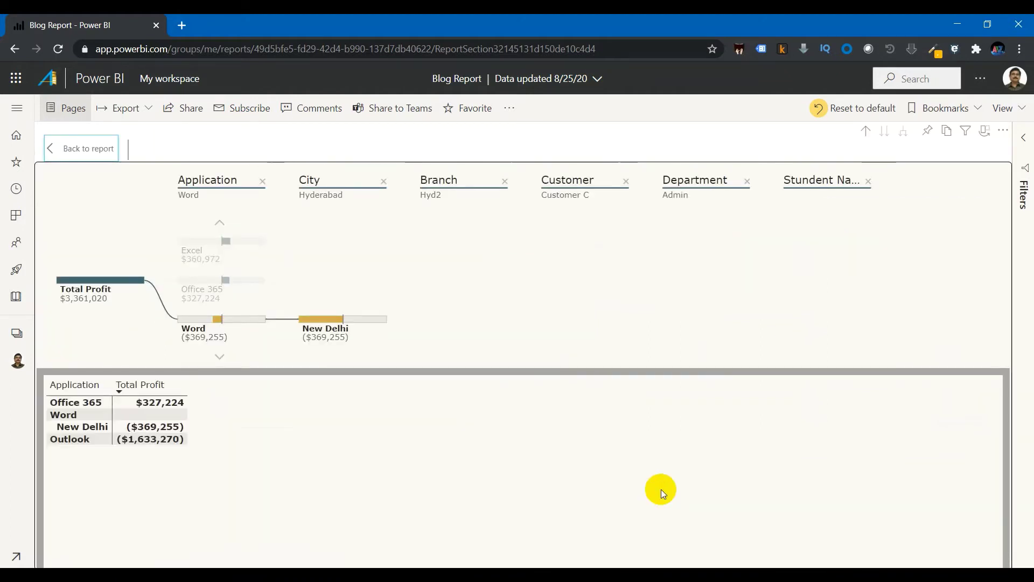
# Return to the report and clear the New Delhi city filter
pyautogui.click(104, 147)
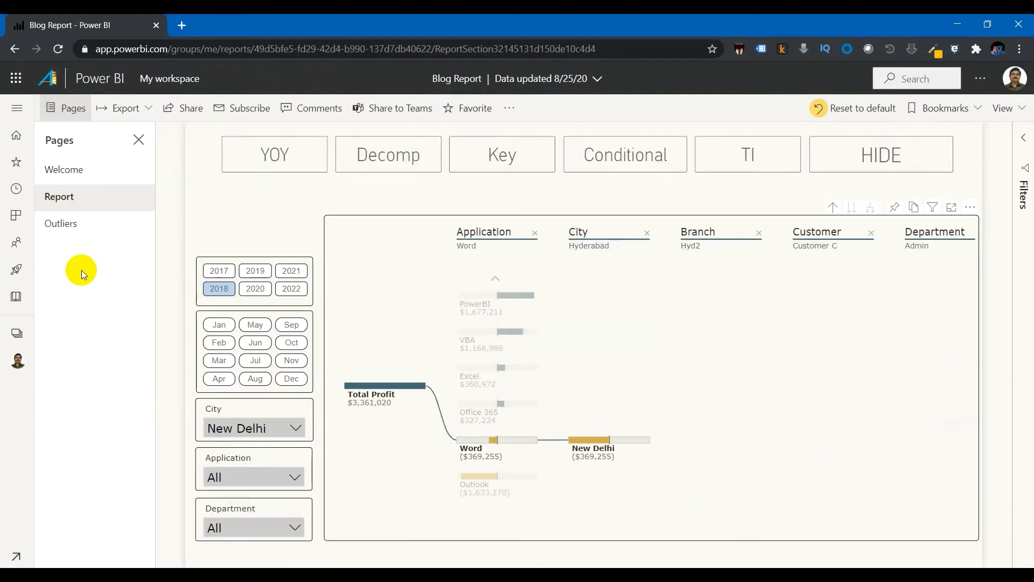
pyautogui.click(295, 428)
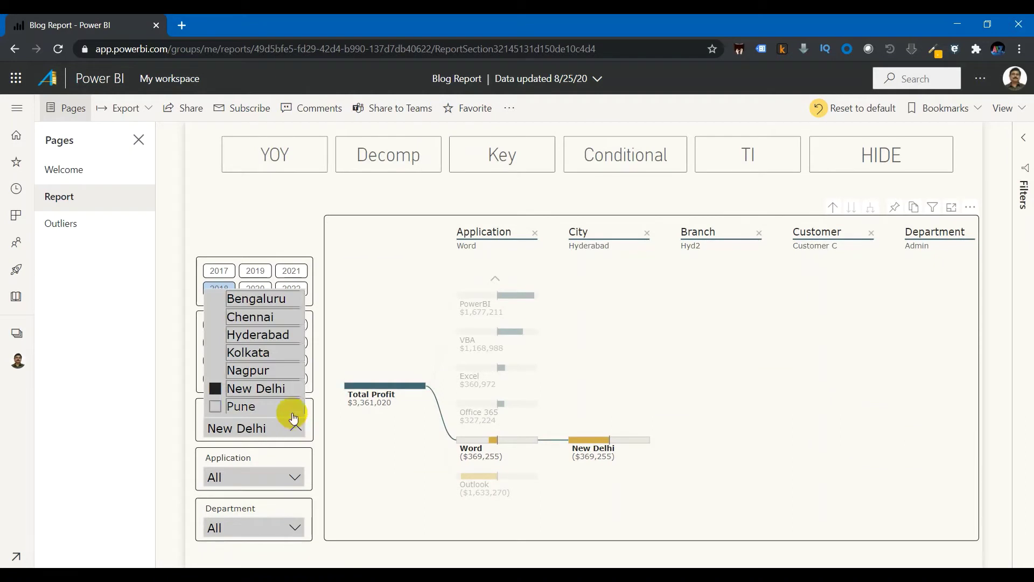
pyautogui.click(215, 387)
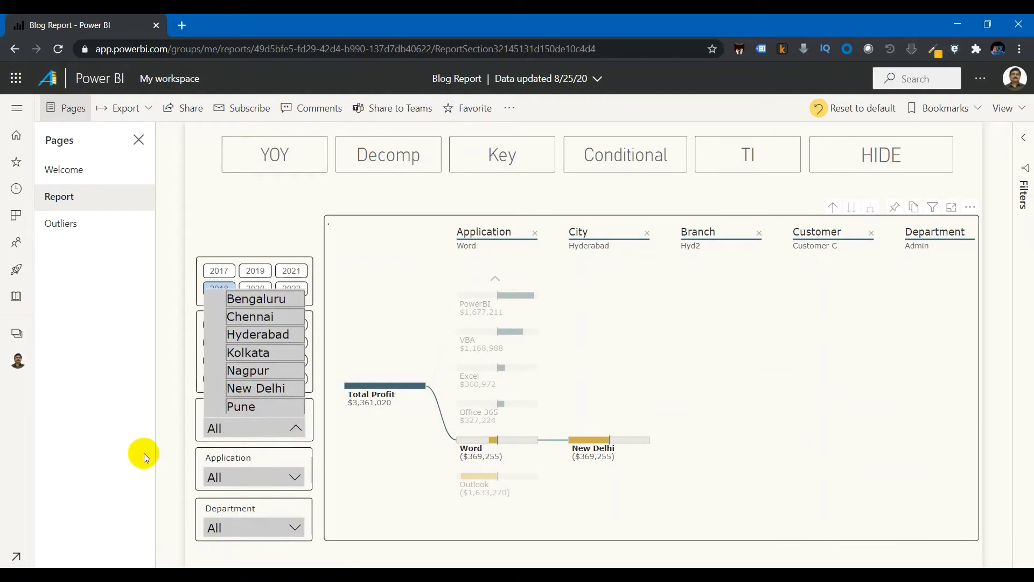
pyautogui.click(173, 496)
# Open the Key influencers view for 2019 and inspect the Outlook and PowerApps details
pyautogui.click(519, 162)
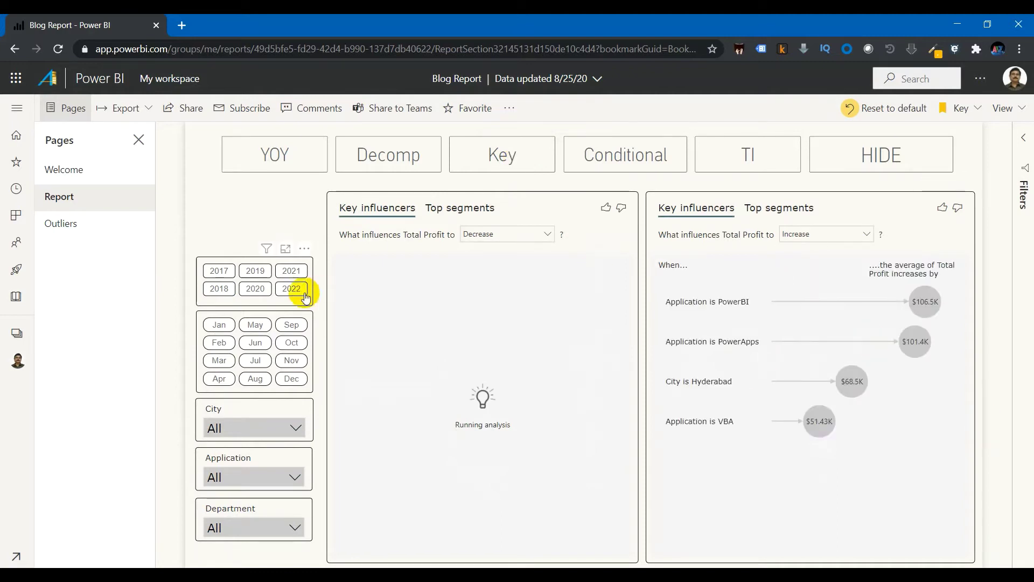
pyautogui.click(255, 271)
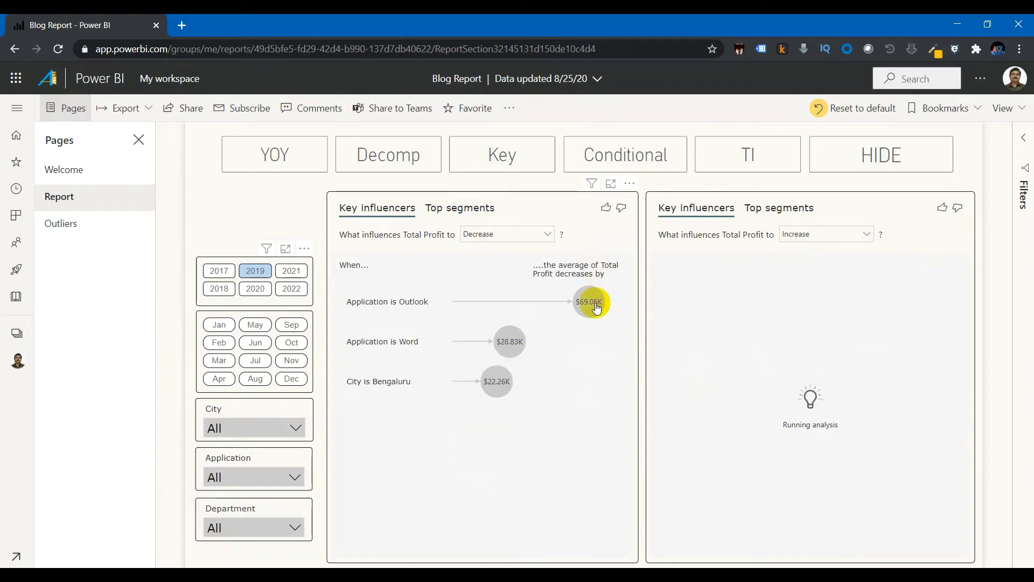
pyautogui.click(595, 306)
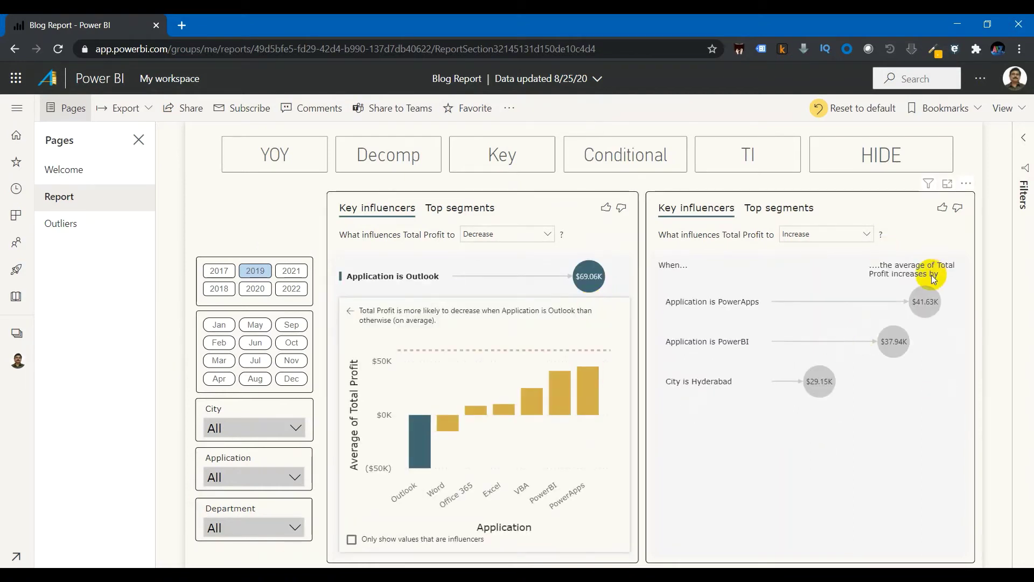
pyautogui.click(925, 300)
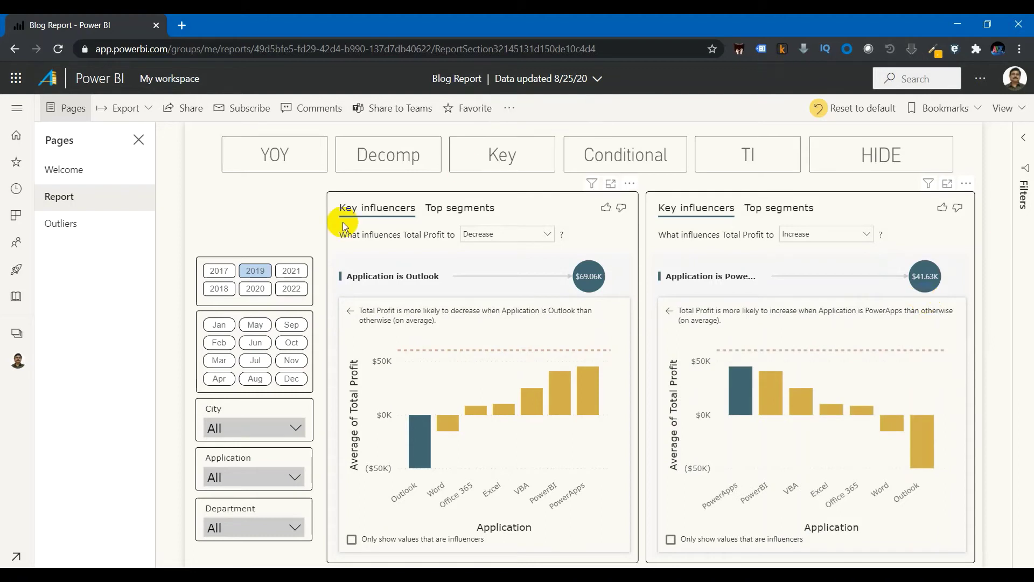
# Try Top segments, show the Word and PowerBI influencer details, then open the Conditional bookmark
pyautogui.click(490, 211)
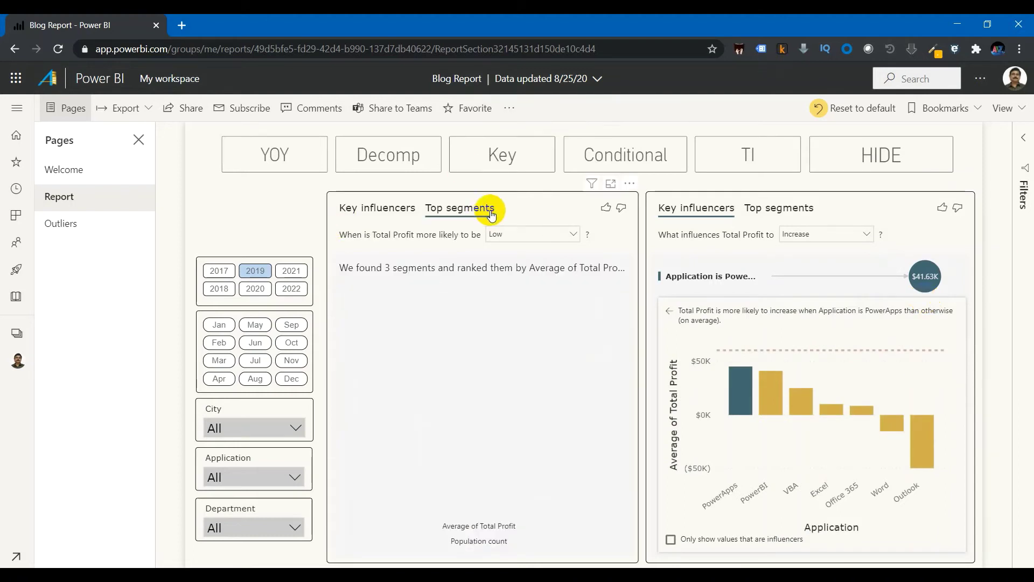
pyautogui.click(775, 211)
pyautogui.click(395, 211)
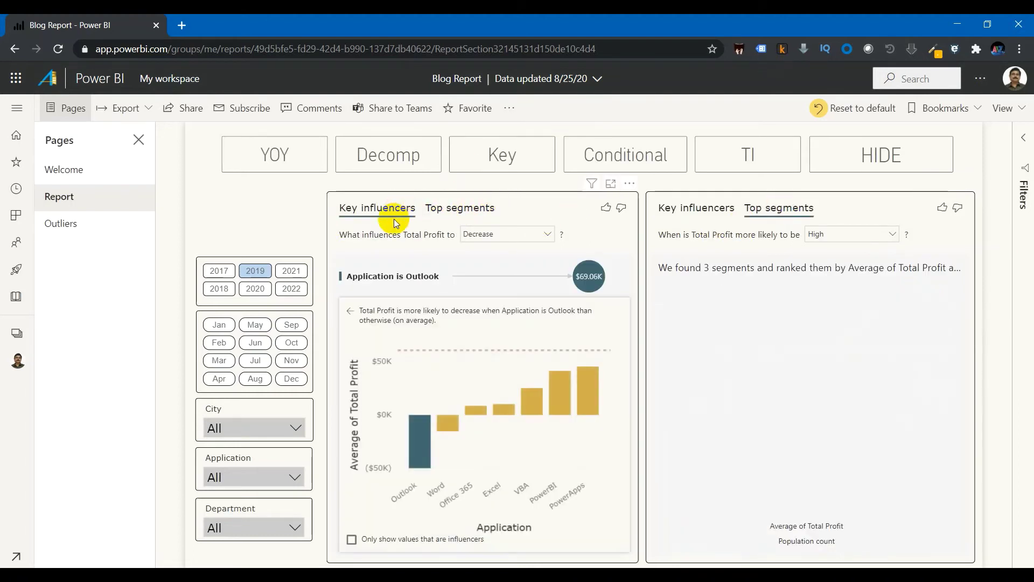
pyautogui.click(586, 277)
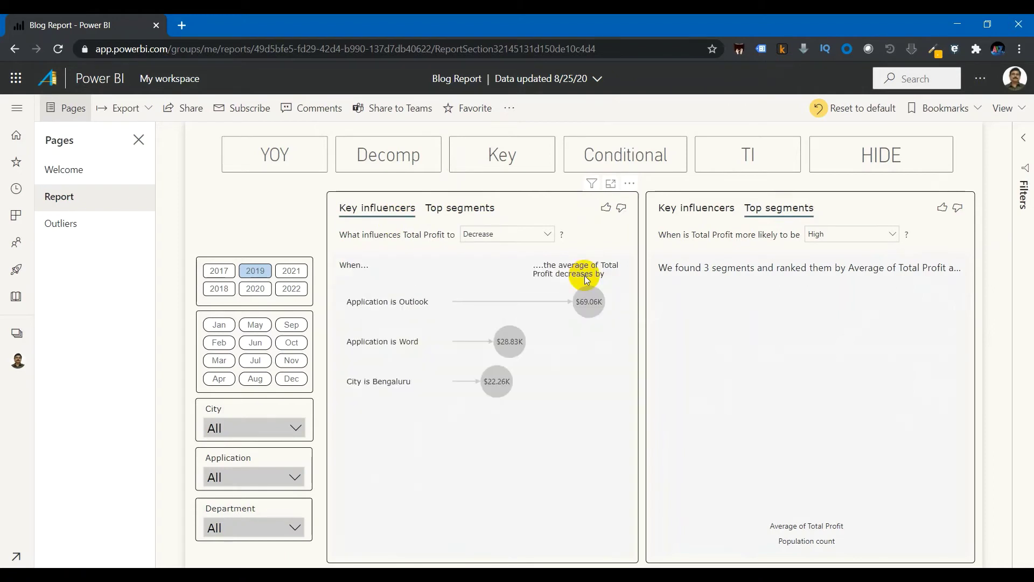
pyautogui.click(524, 340)
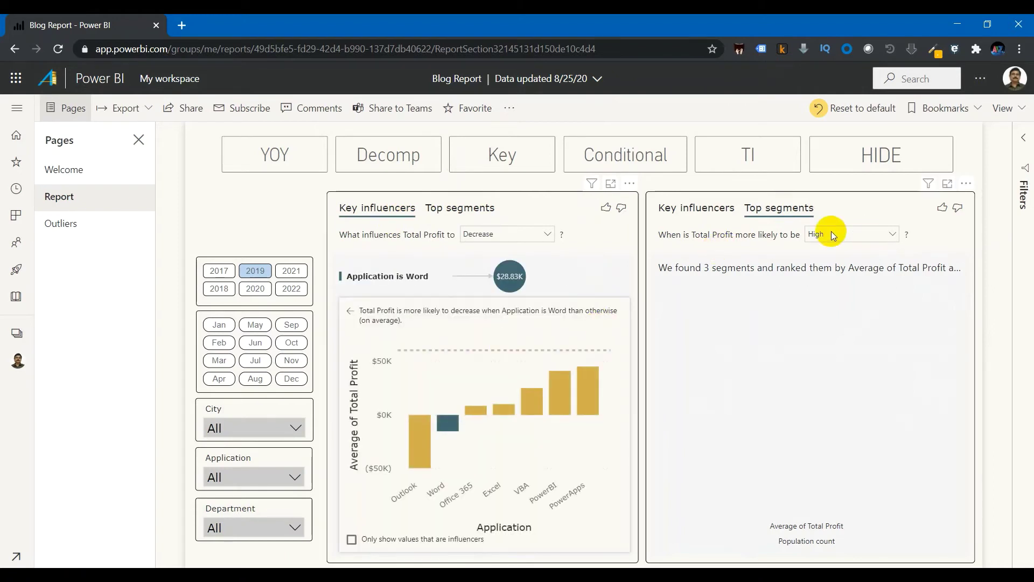
pyautogui.click(670, 209)
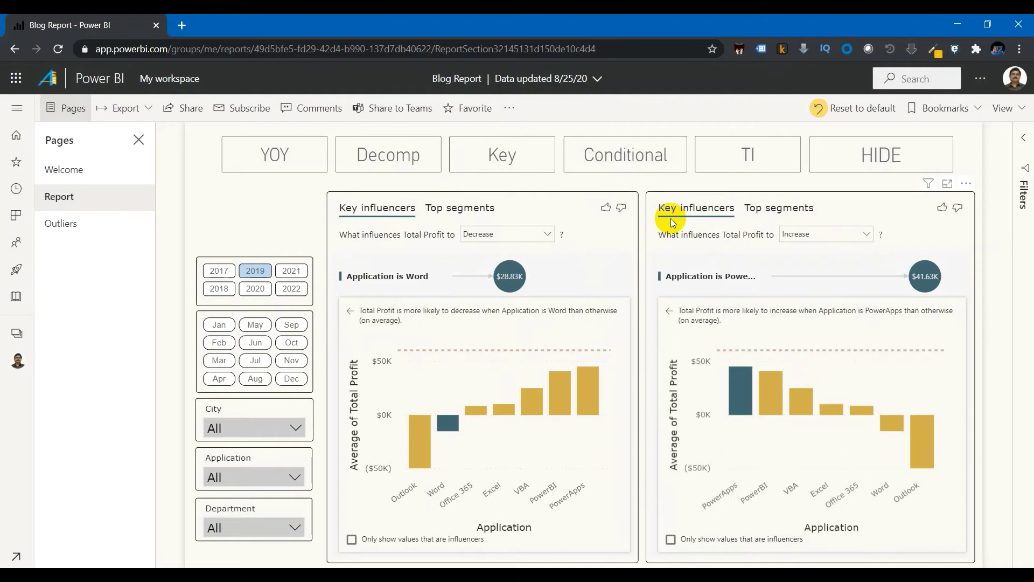
pyautogui.click(918, 280)
pyautogui.click(886, 338)
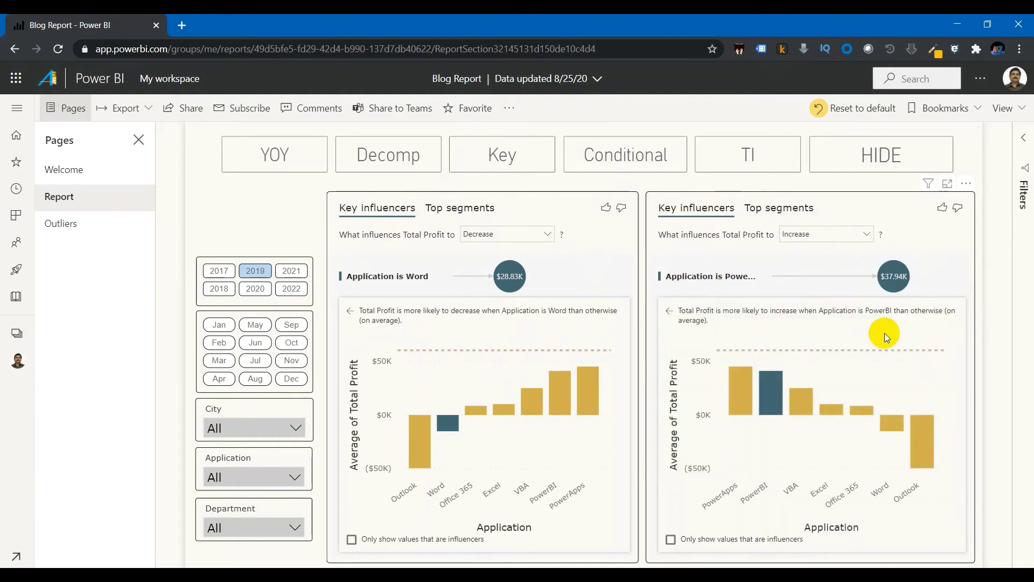
pyautogui.click(665, 155)
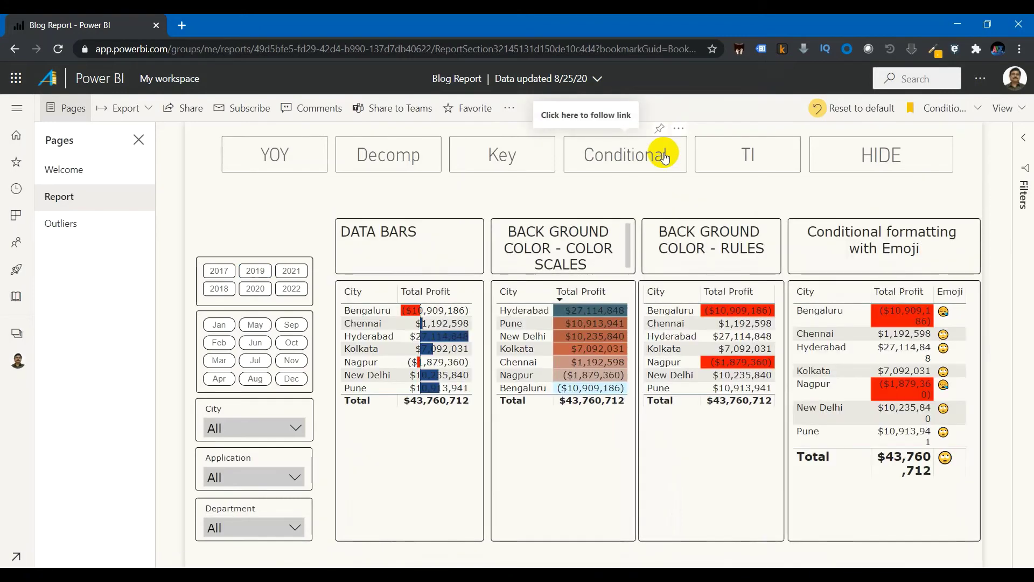
# Filter the conditional tables to 2020 and February, then open the TI bookmark
pyautogui.click(222, 290)
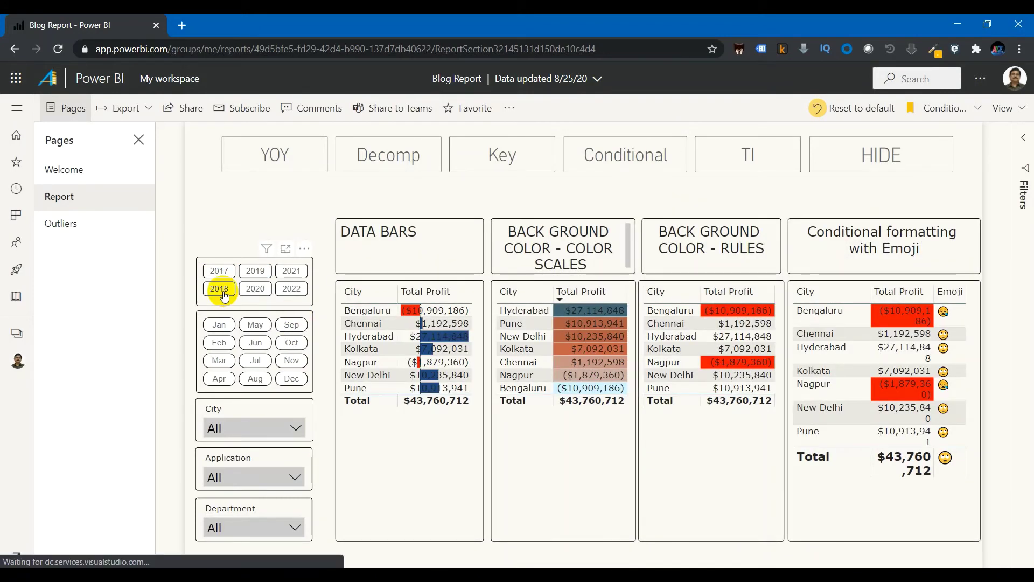
pyautogui.click(255, 290)
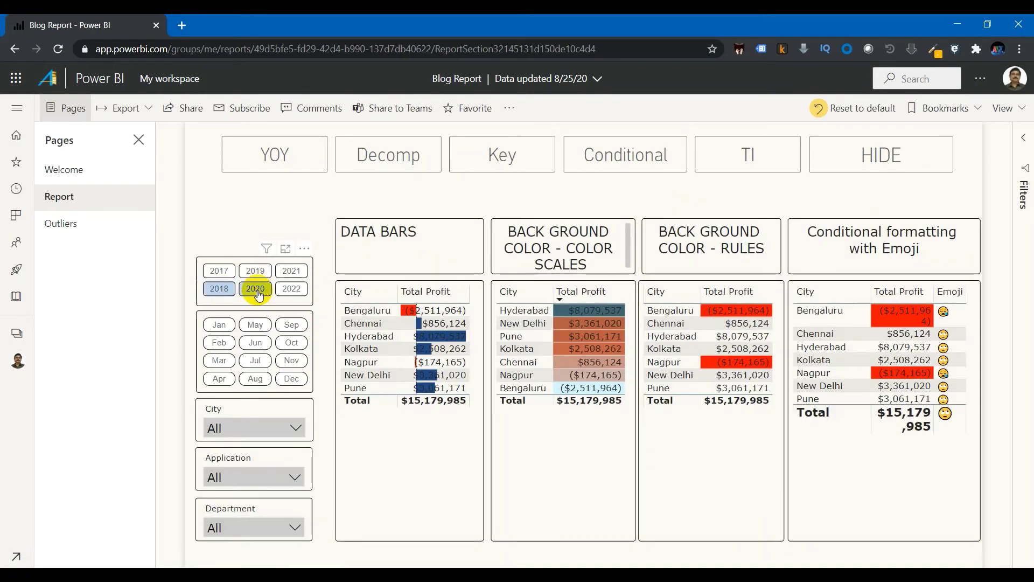
pyautogui.click(215, 291)
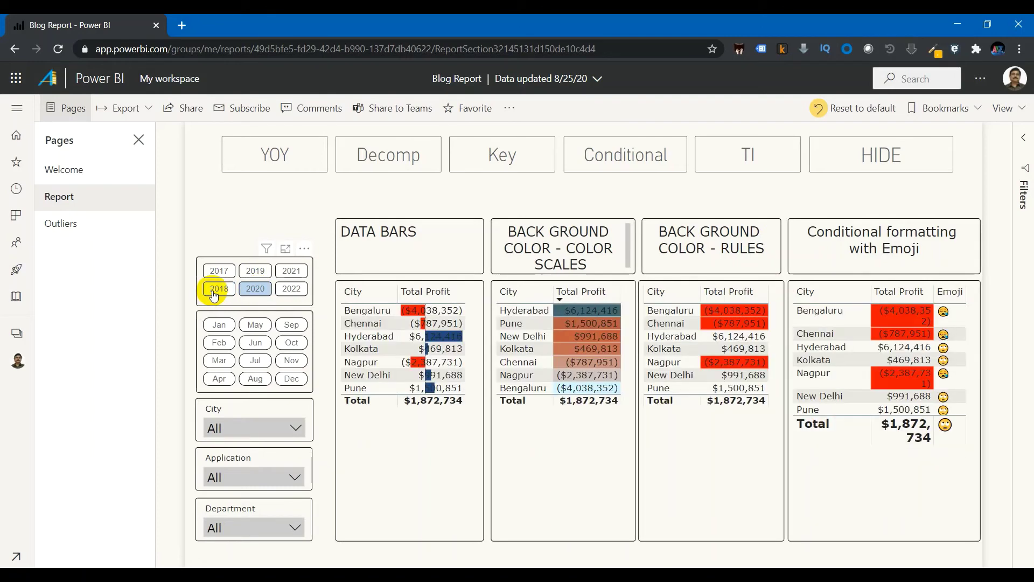
pyautogui.click(218, 326)
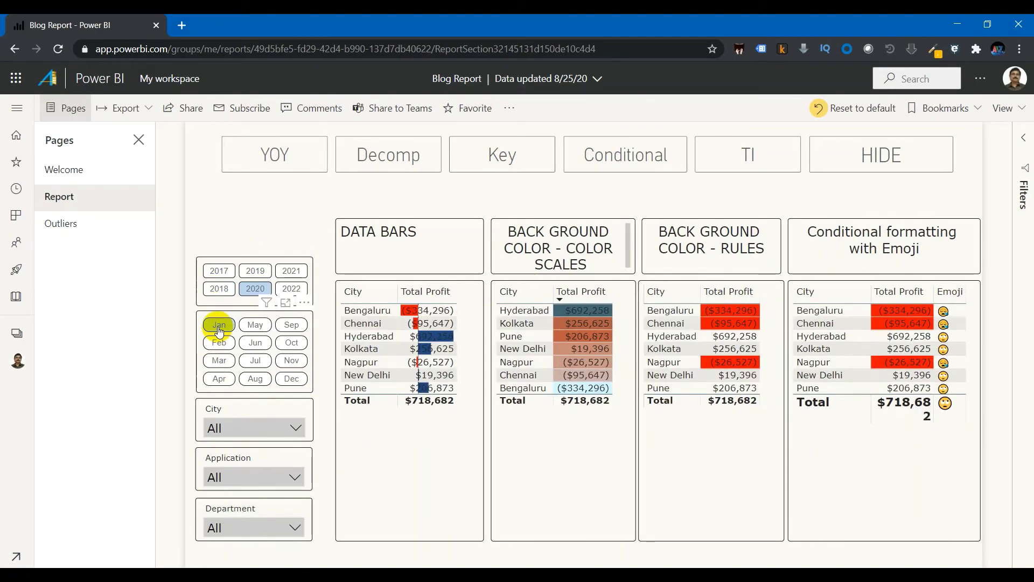
pyautogui.click(219, 340)
pyautogui.click(220, 326)
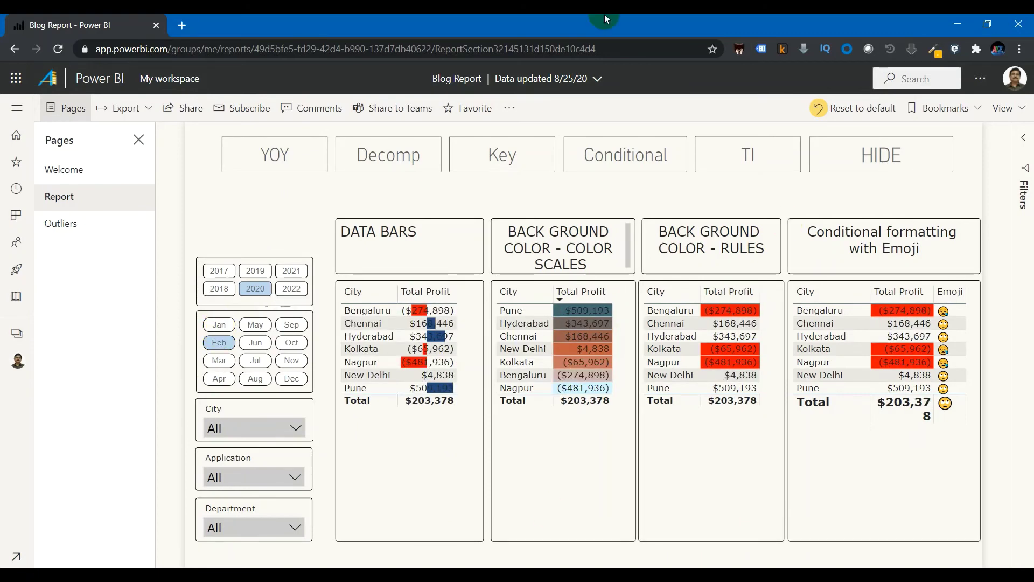
pyautogui.click(757, 157)
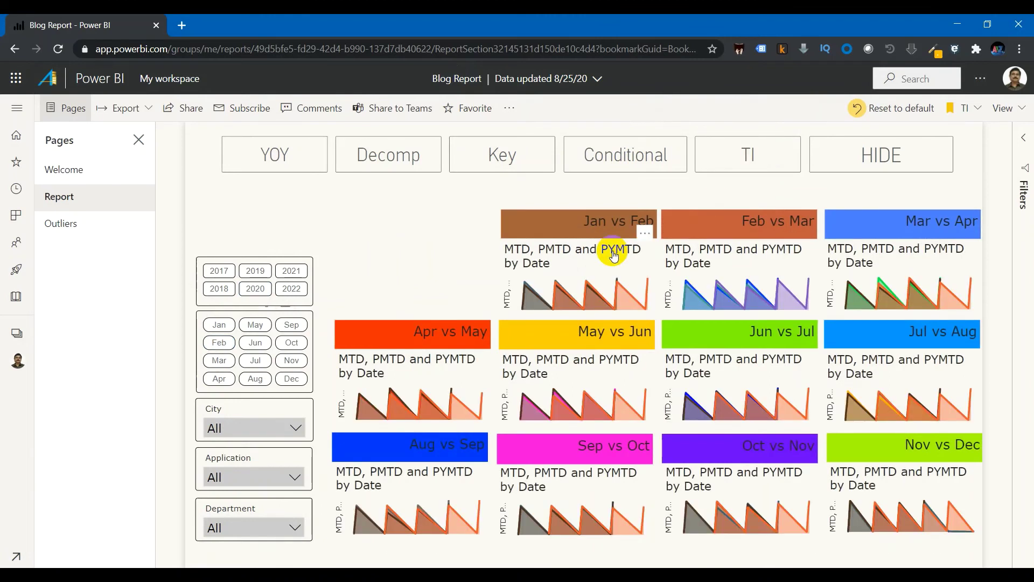
pyautogui.click(613, 252)
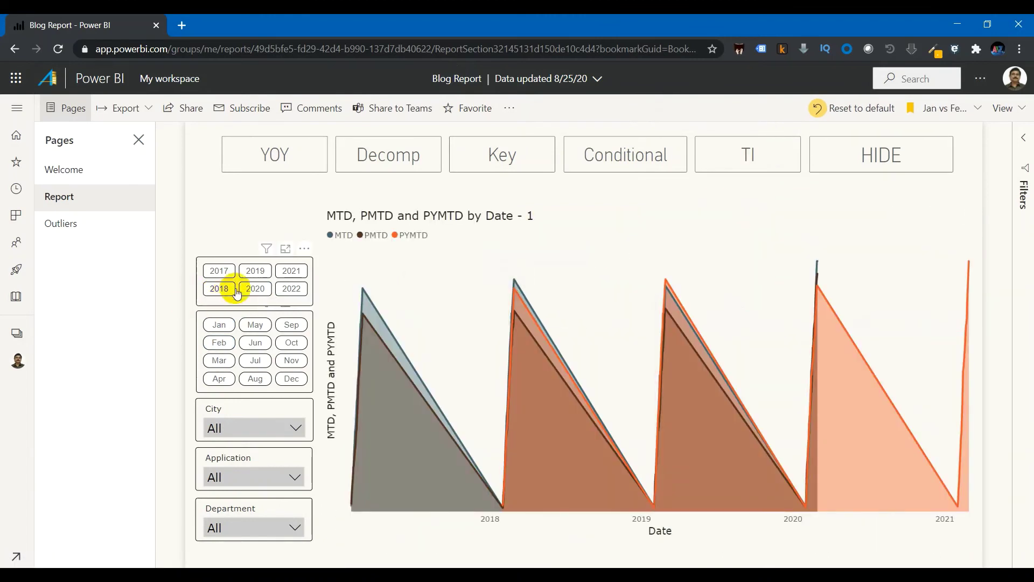
pyautogui.click(255, 271)
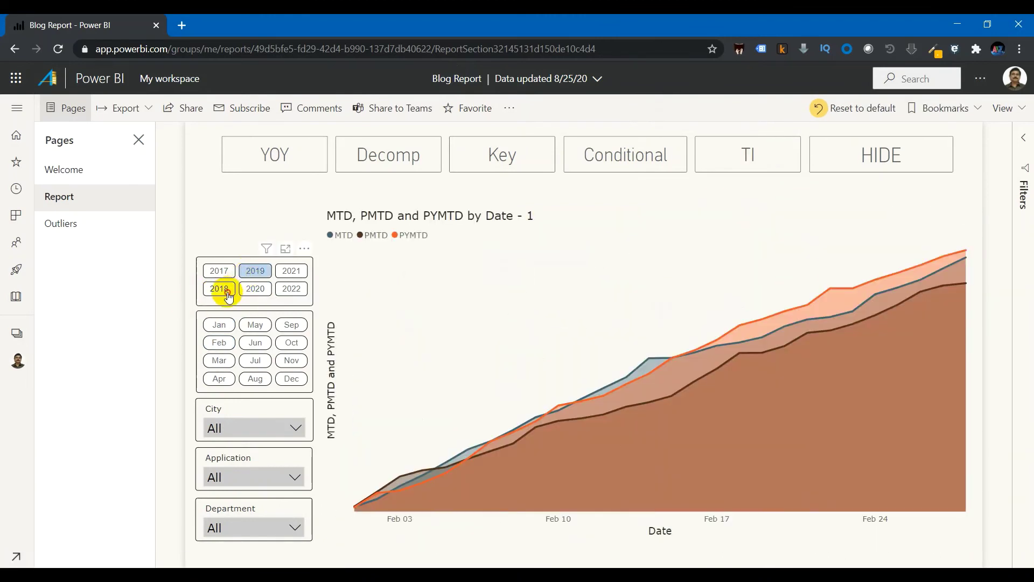
pyautogui.keyDown('ctrl'); pyautogui.click(228, 295); pyautogui.keyUp('ctrl')
pyautogui.keyDown('ctrl'); pyautogui.click(261, 275); pyautogui.keyUp('ctrl')
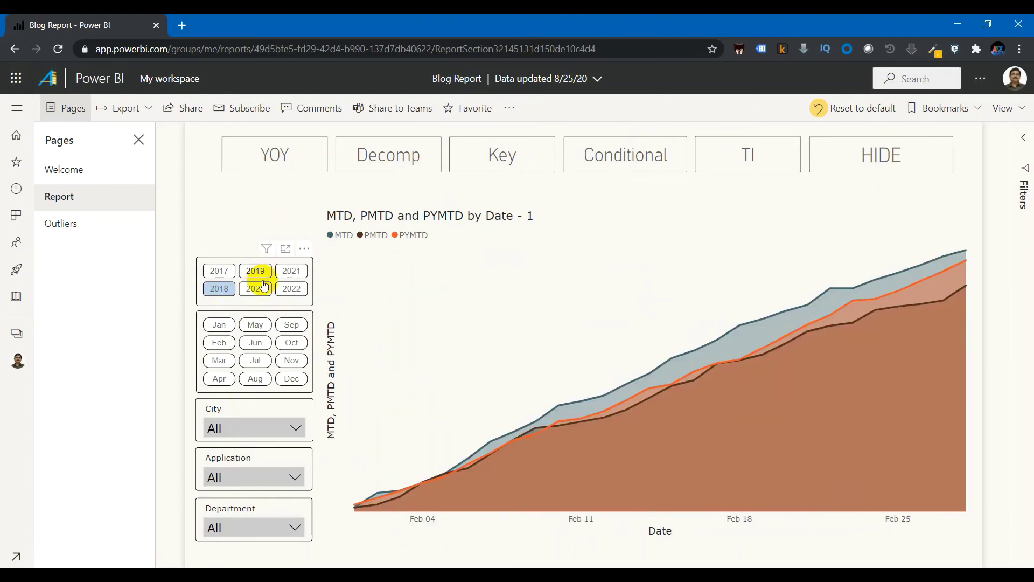
pyautogui.keyDown('ctrl'); pyautogui.click(228, 295); pyautogui.keyUp('ctrl')
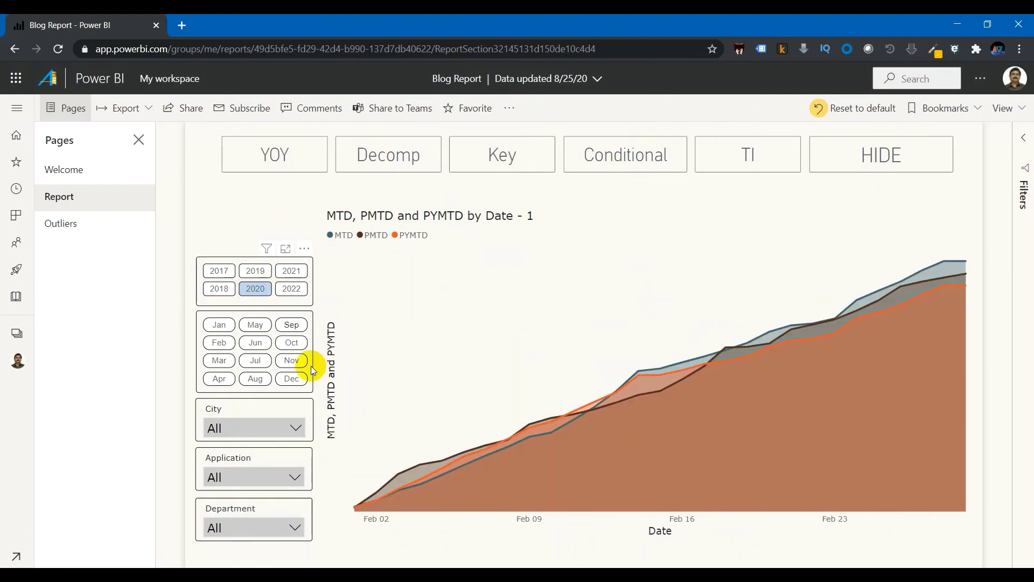
pyautogui.click(835, 156)
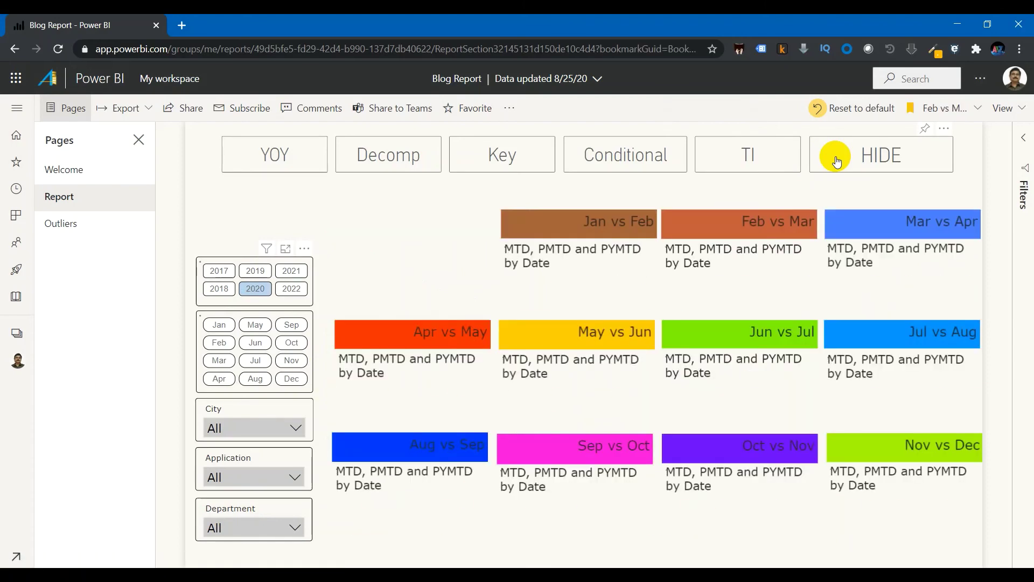
# Visit the Conditional, Key, Decomp and YOY bookmarks, filter YOY to 2019, then return to Welcome
pyautogui.click(646, 168)
pyautogui.click(472, 164)
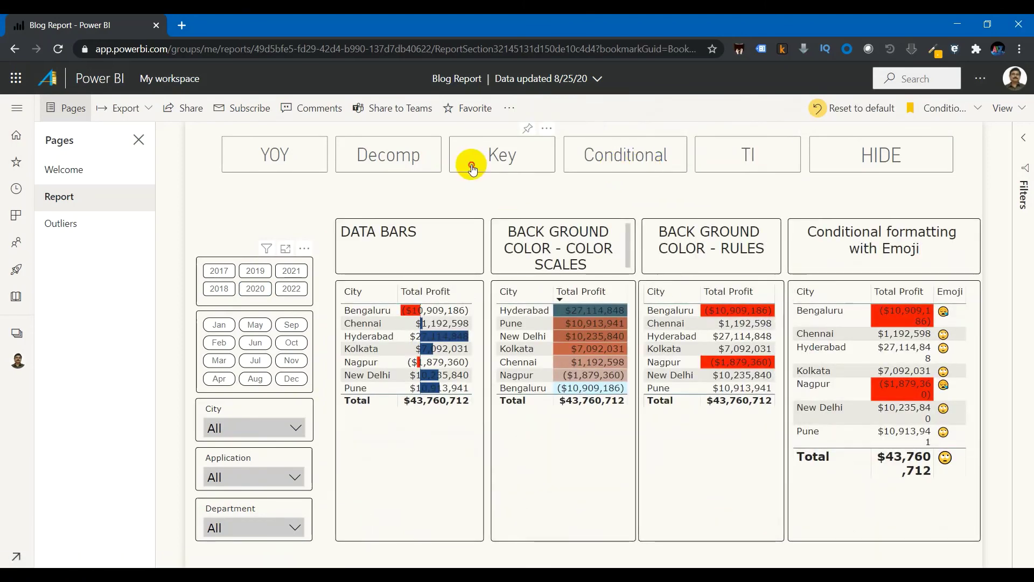
pyautogui.click(399, 169)
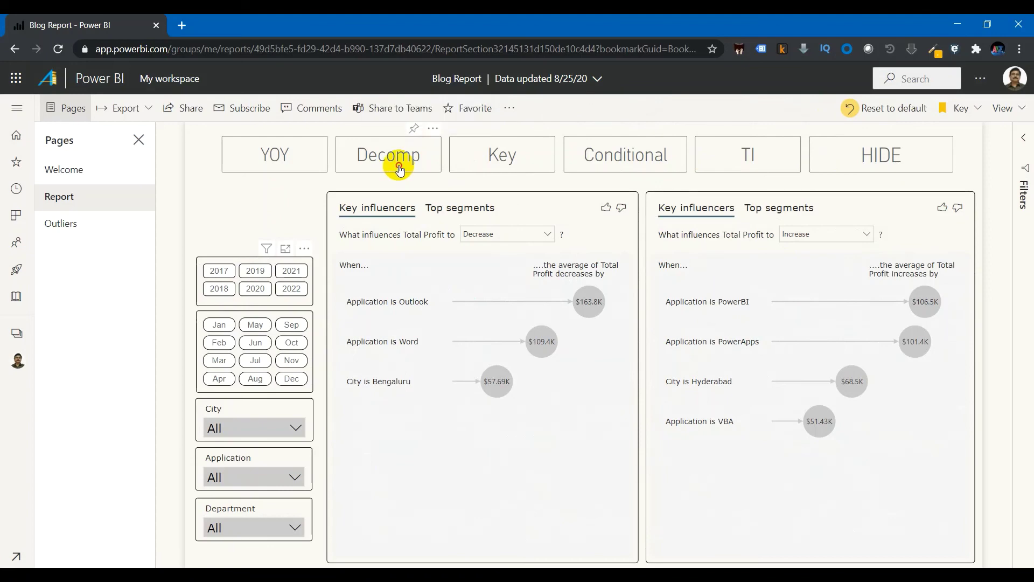
pyautogui.click(304, 168)
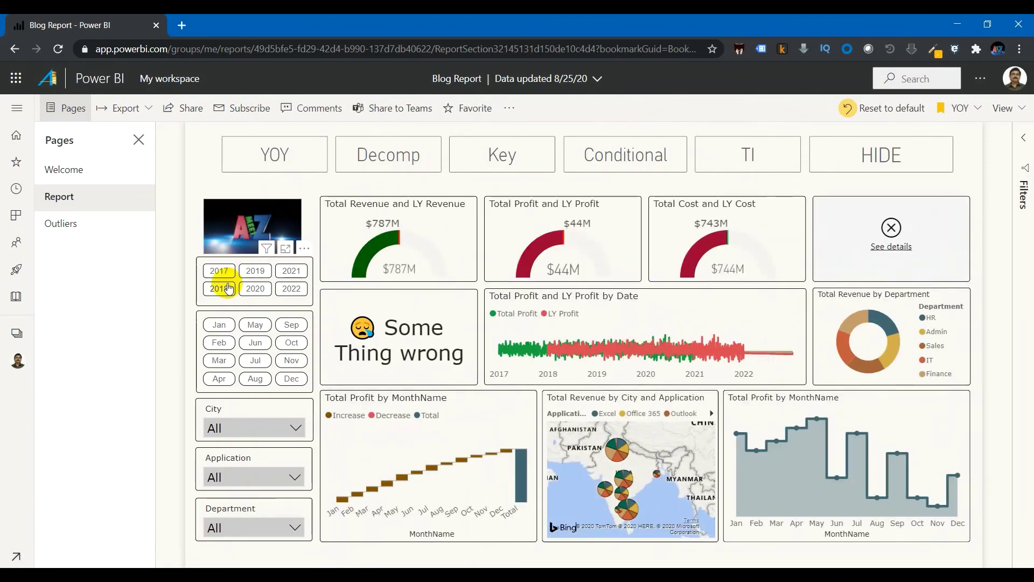
pyautogui.click(258, 270)
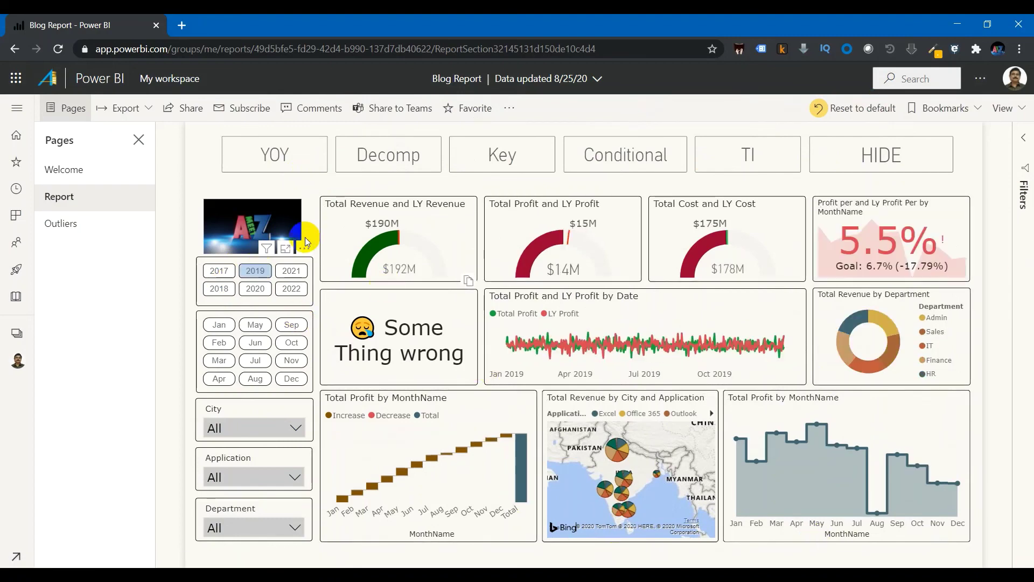
pyautogui.click(89, 172)
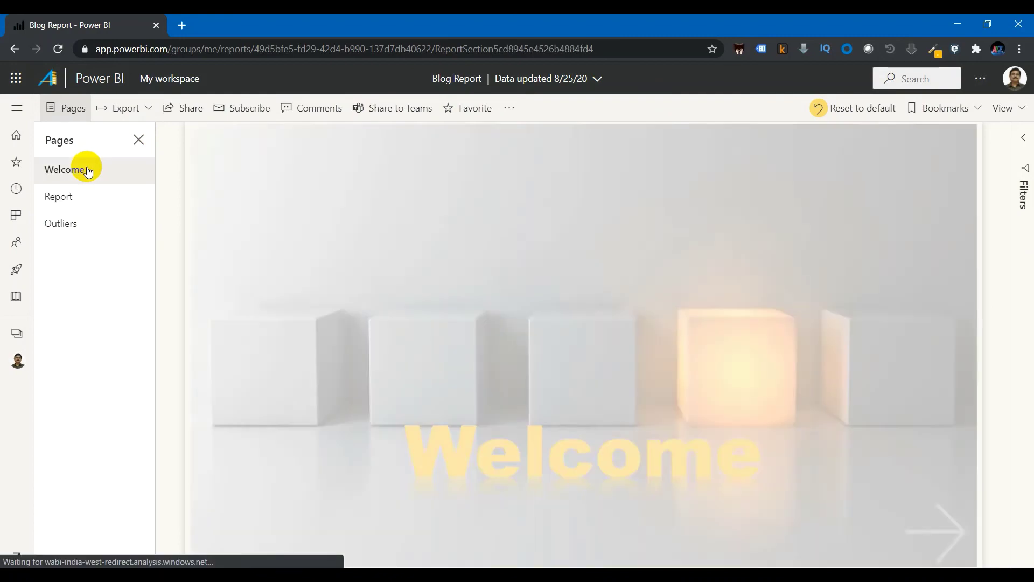